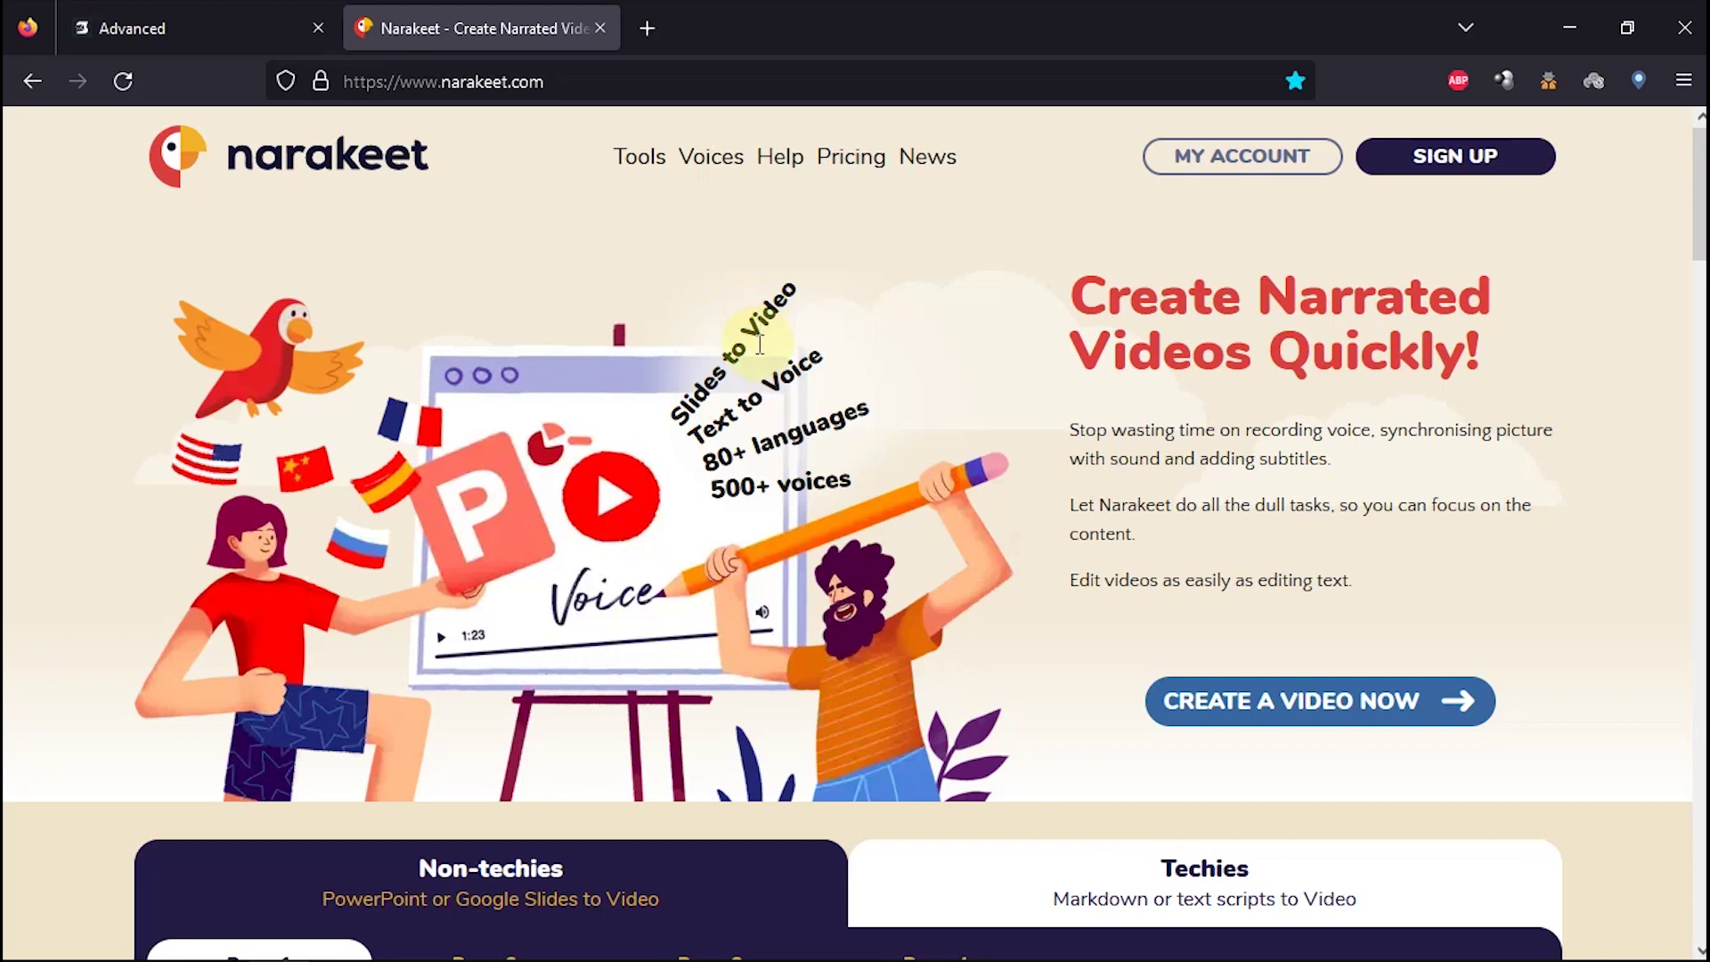
Step: Start a new Narakeet account and paste the temporary email address
left_click_drag(757, 347, 796, 284)
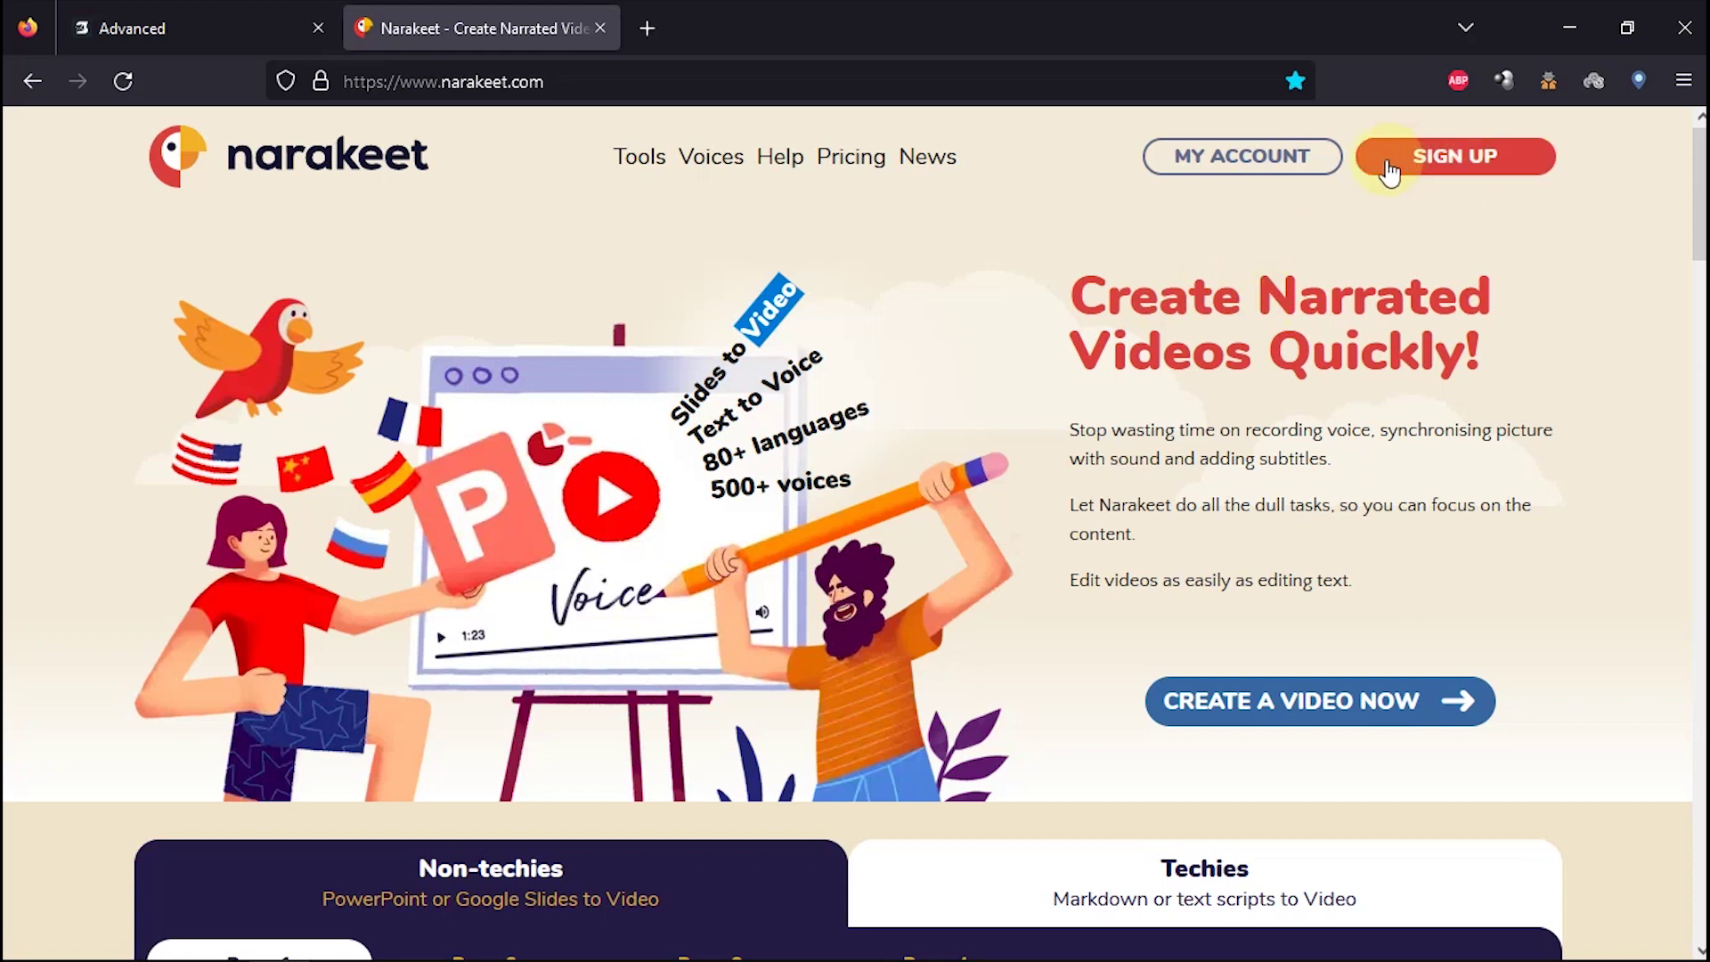
left_click(1466, 174)
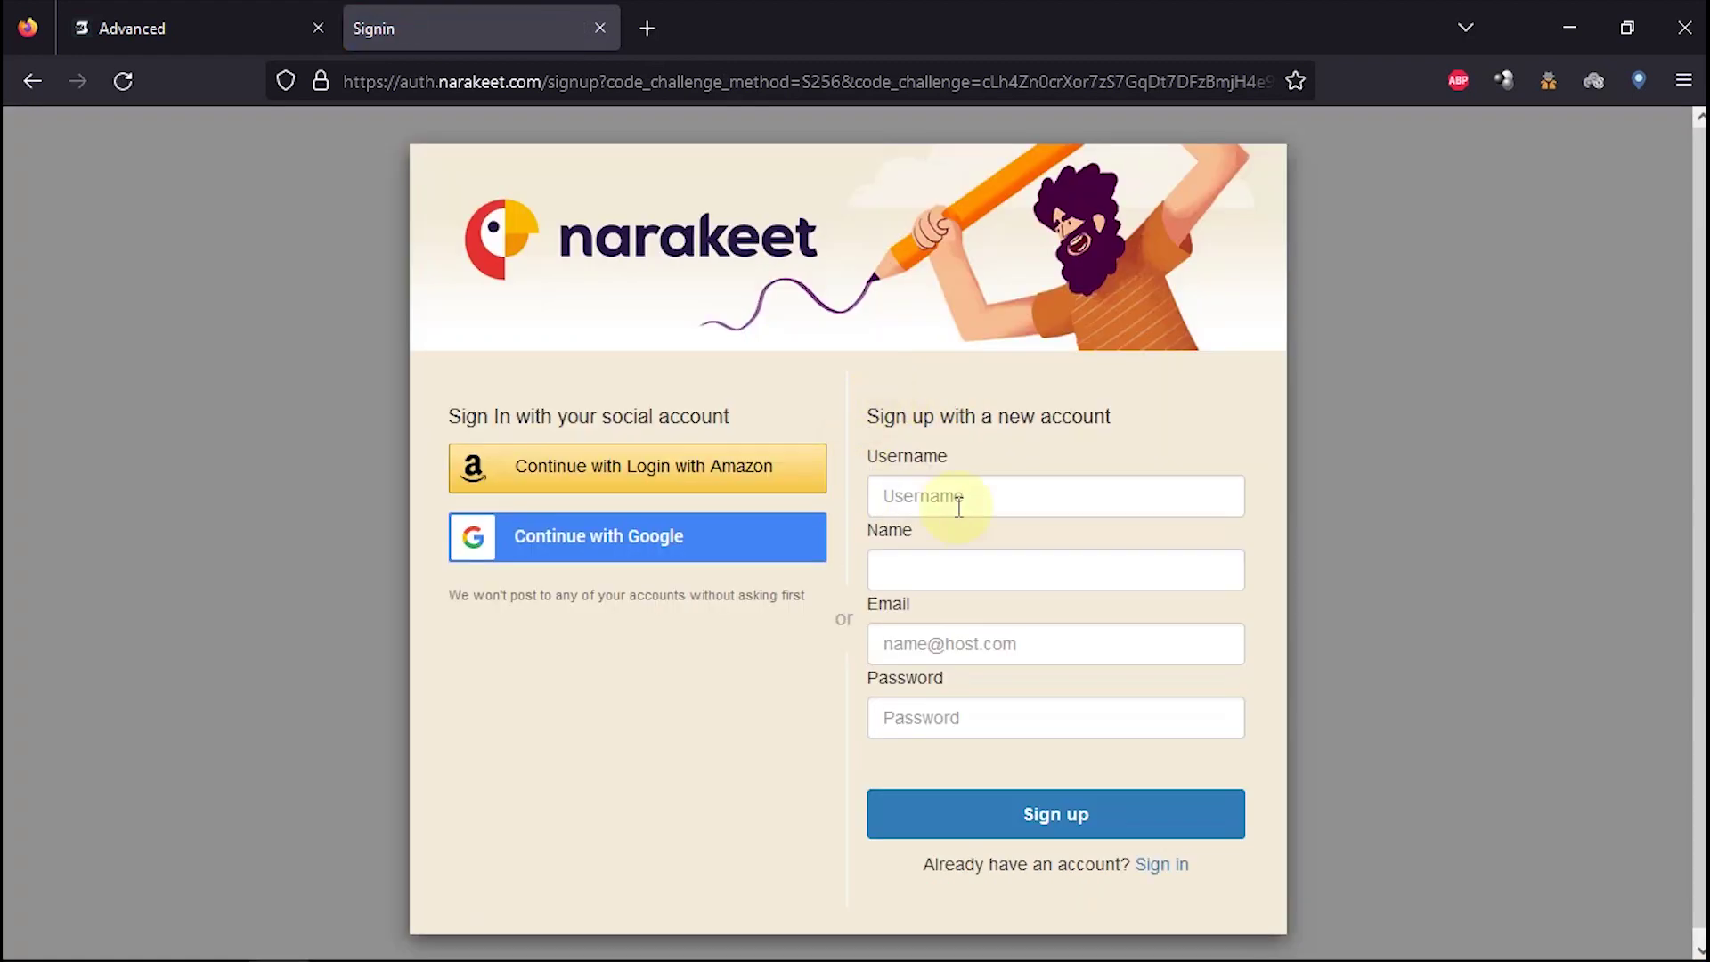
right_click(948, 642)
left_click(992, 409)
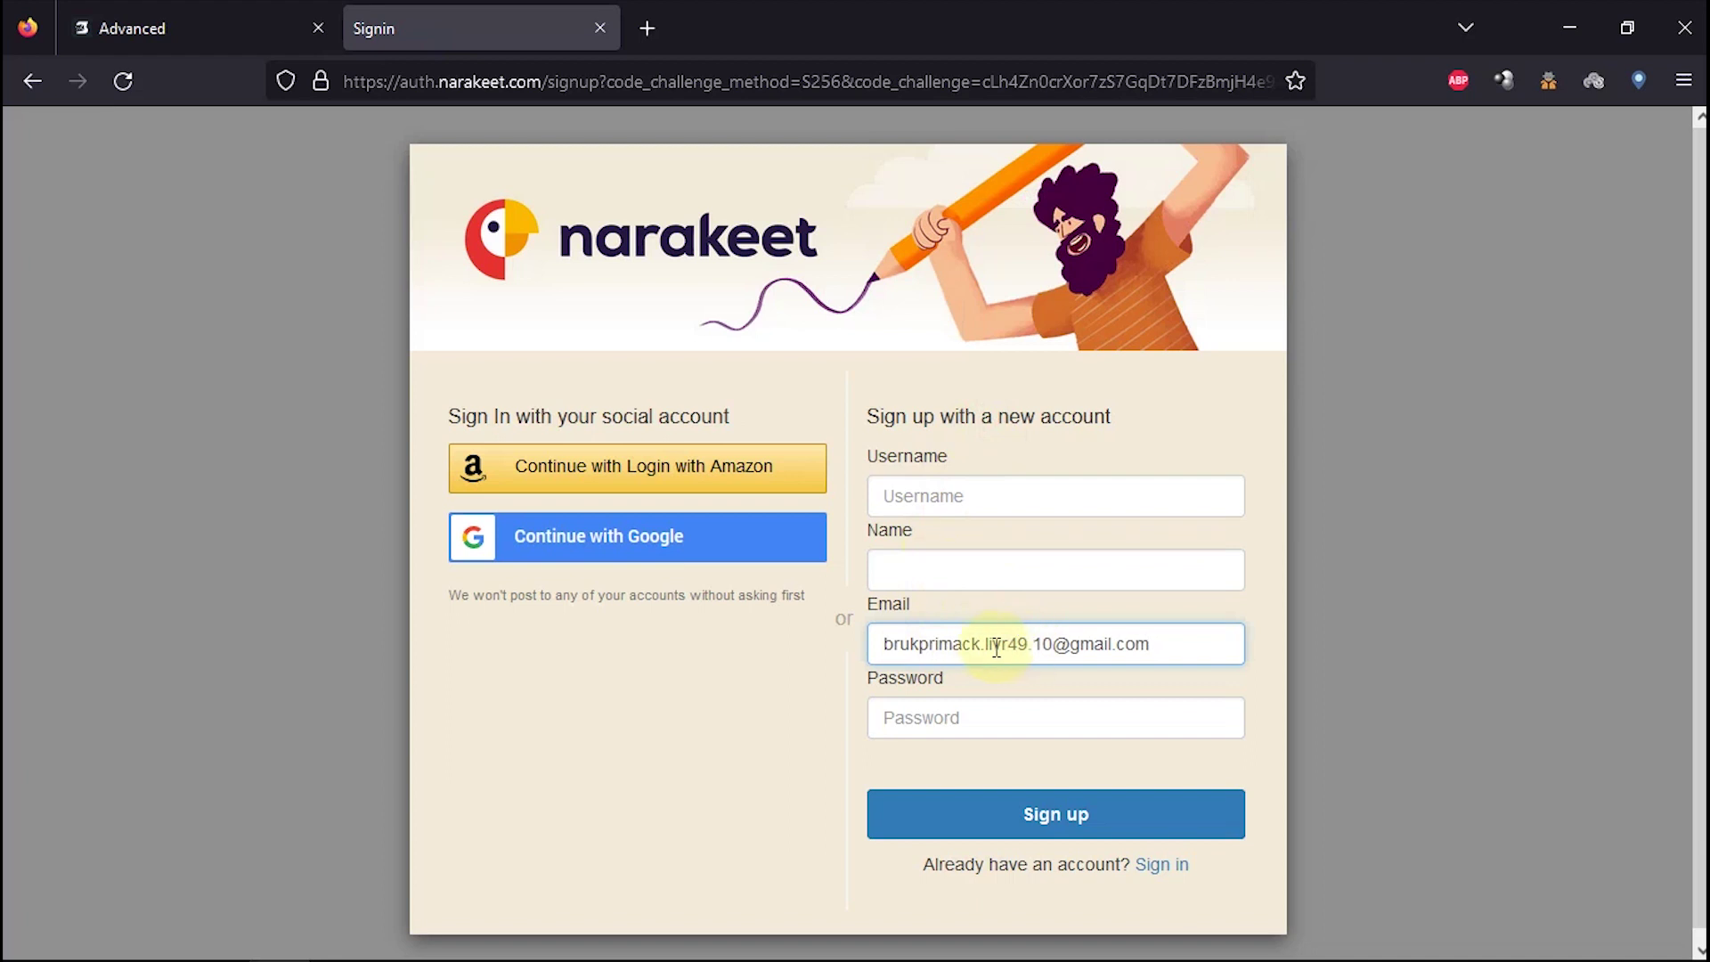
left_click_drag(980, 646, 885, 647)
key("ctrl+c")
Step: Fill in Username, Name and a strong password, then submit the sign-up form
left_click(969, 495)
key("ctrl+v")
left_click(949, 568)
key("ctrl+v")
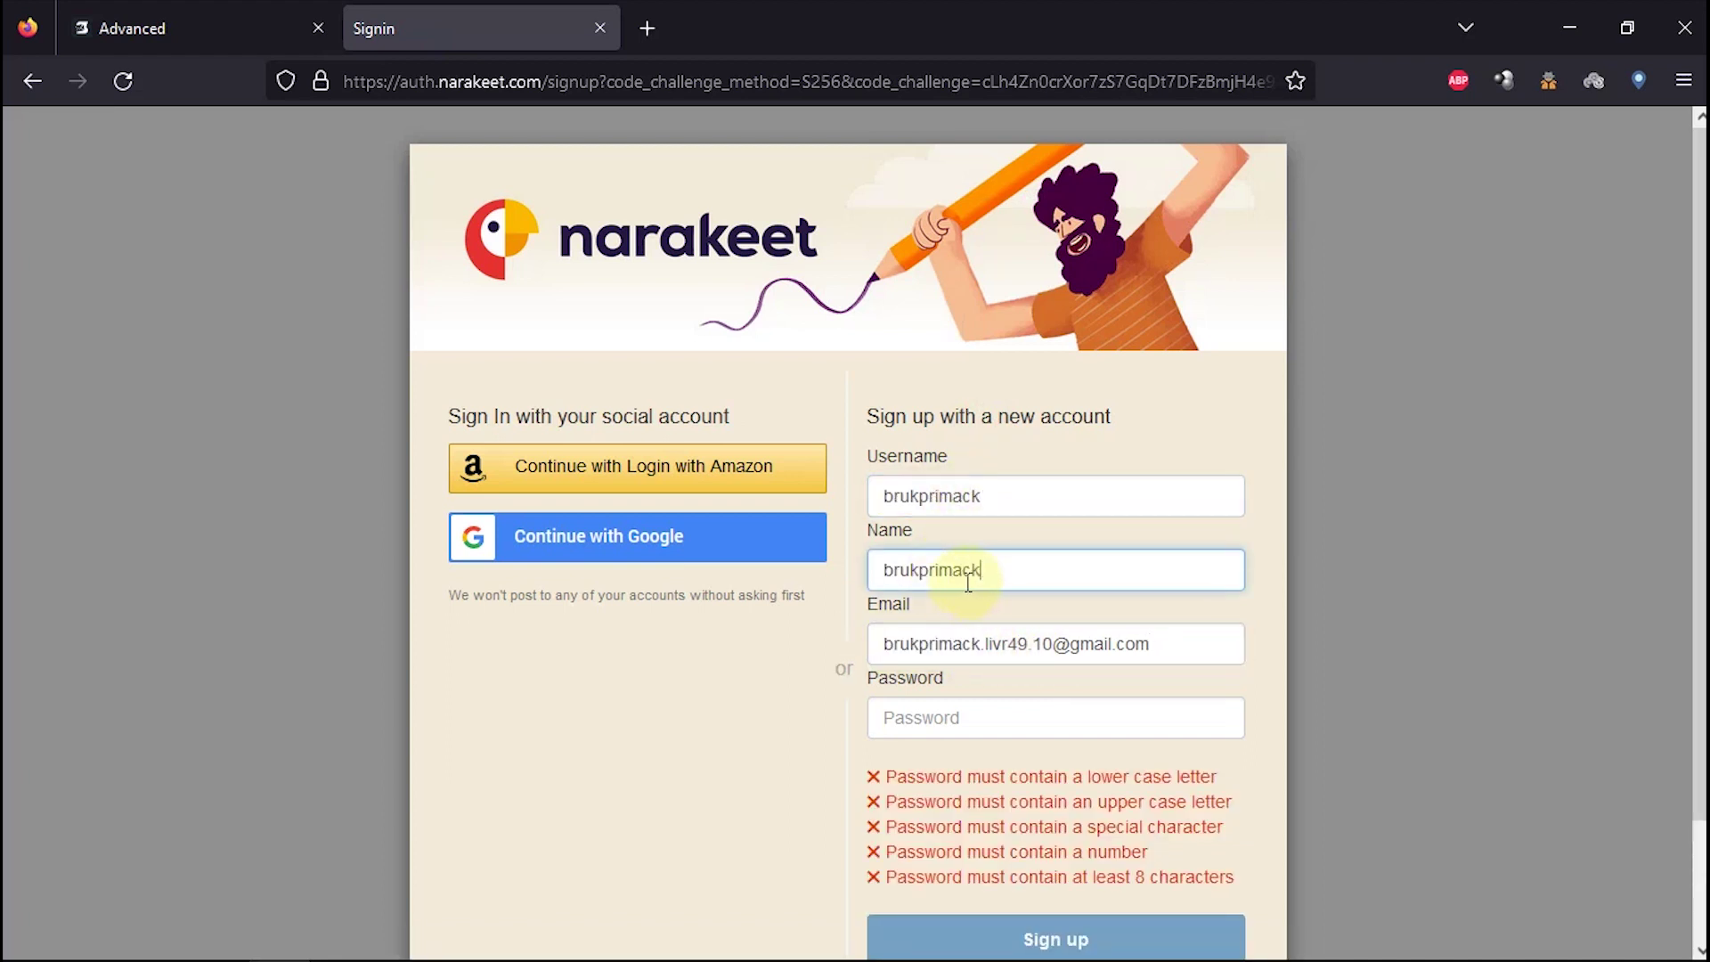
left_click(920, 573)
scroll(984, 681, "down", 1)
scroll(980, 628, "down", 1)
left_click(976, 592)
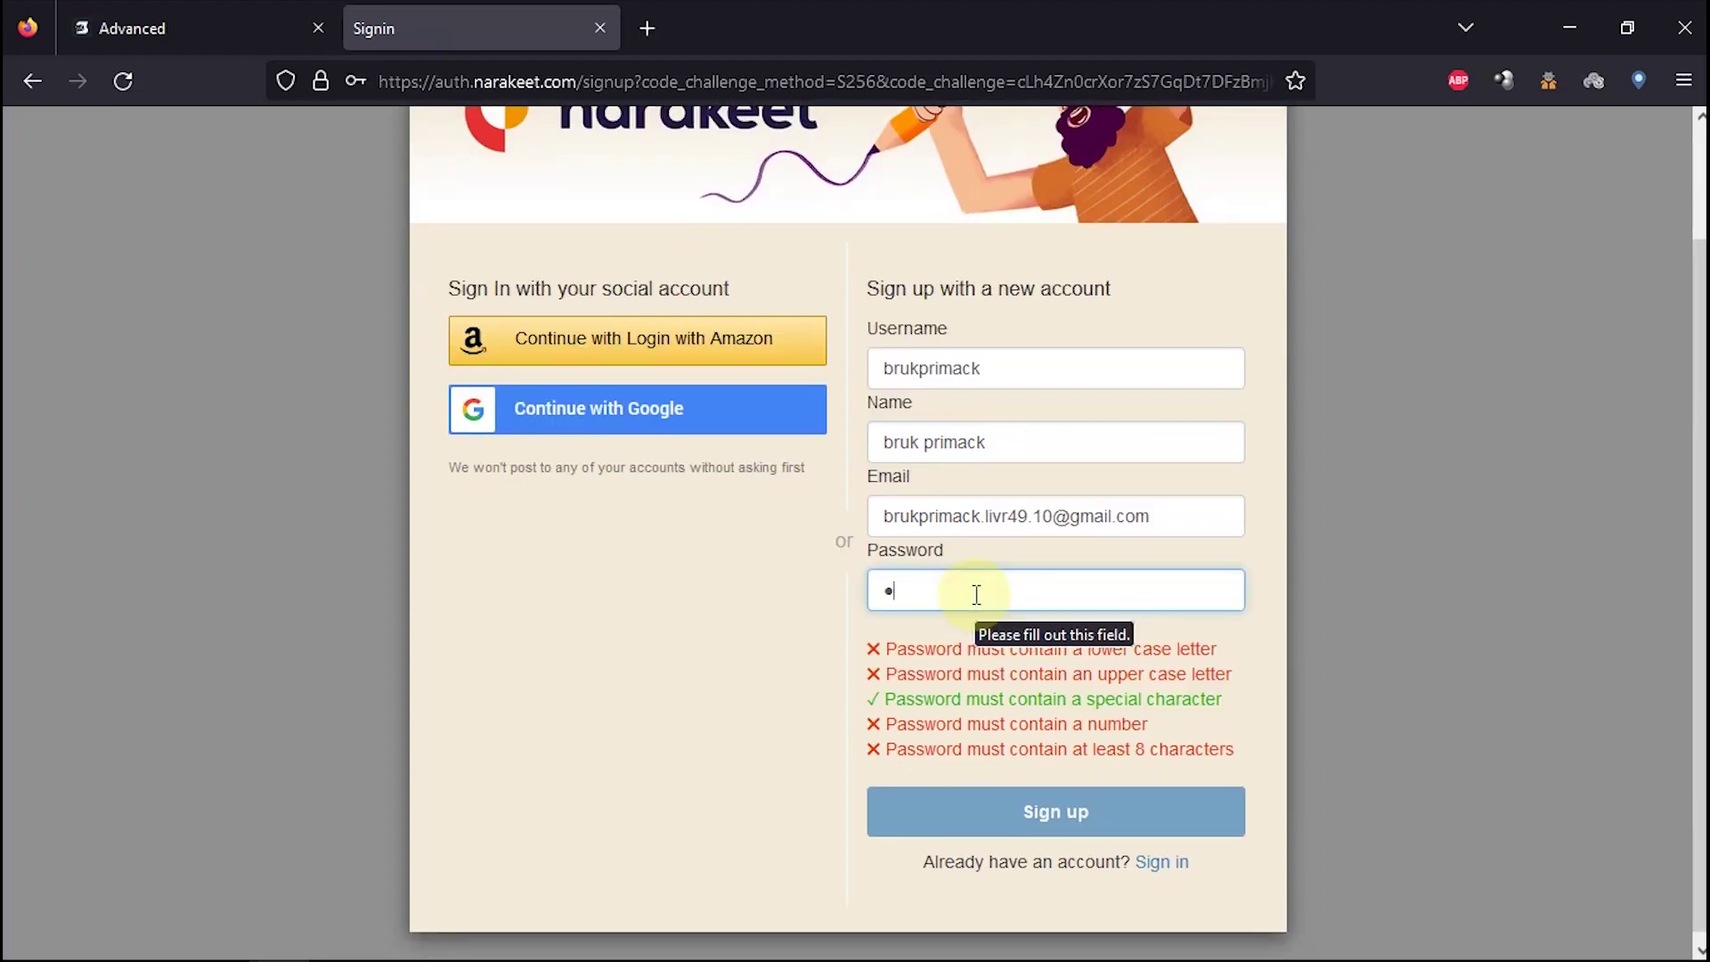
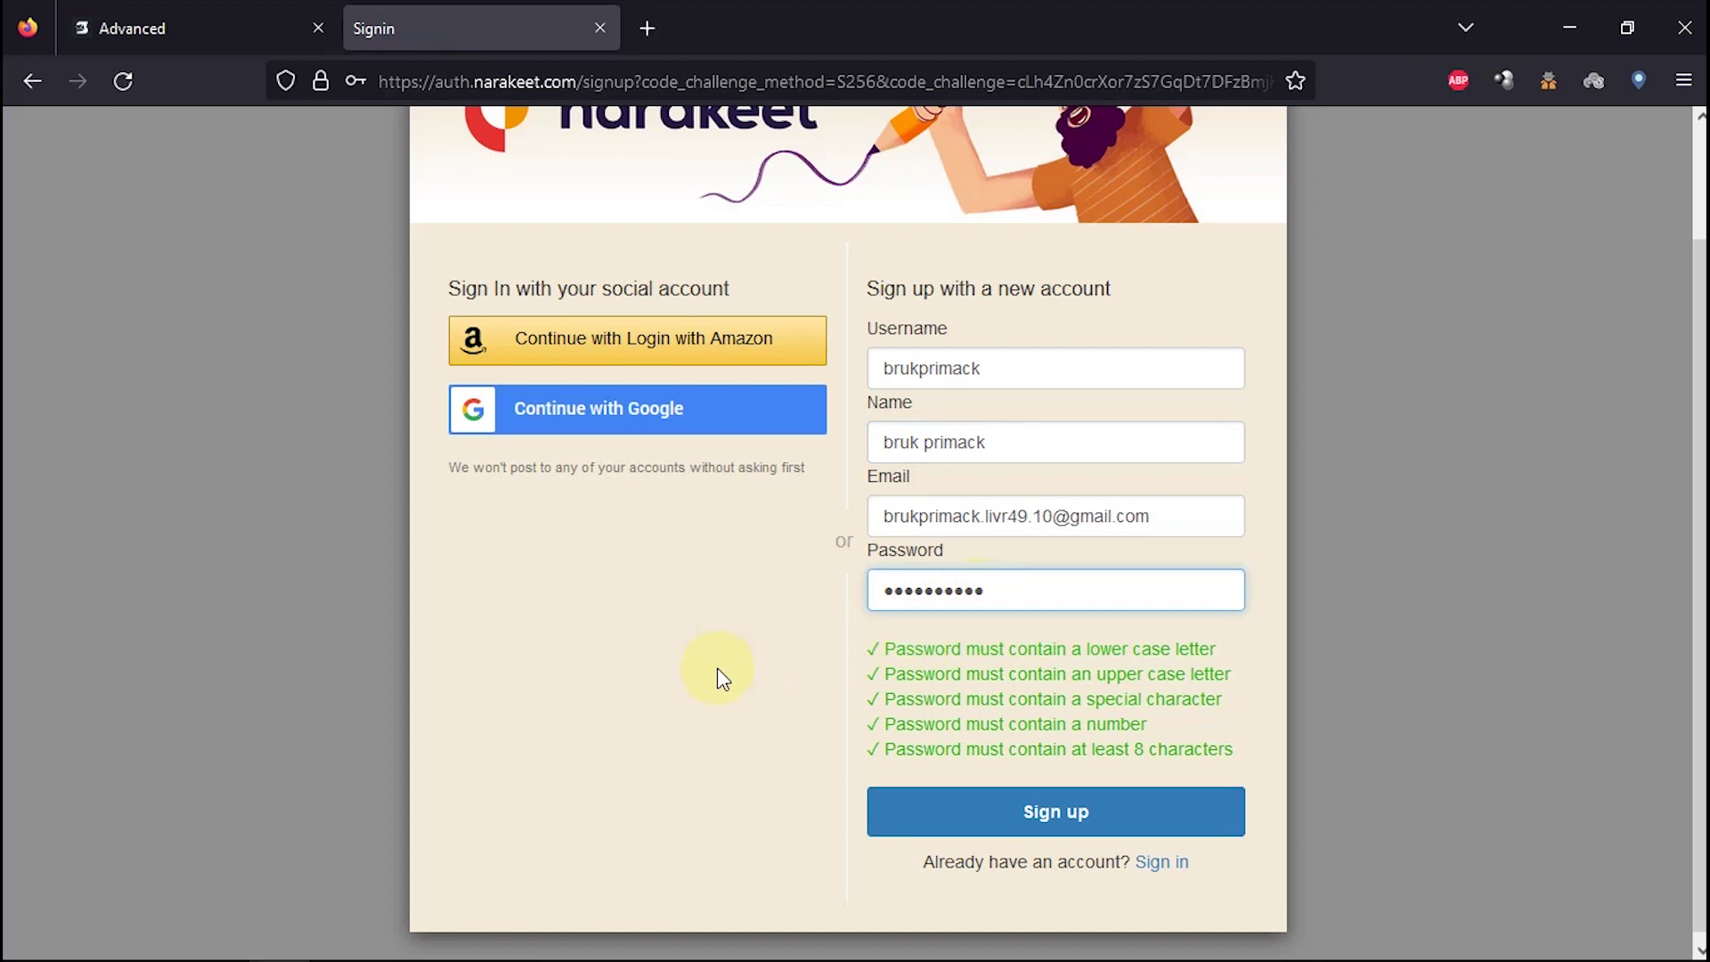
left_click(1028, 817)
left_click(733, 410)
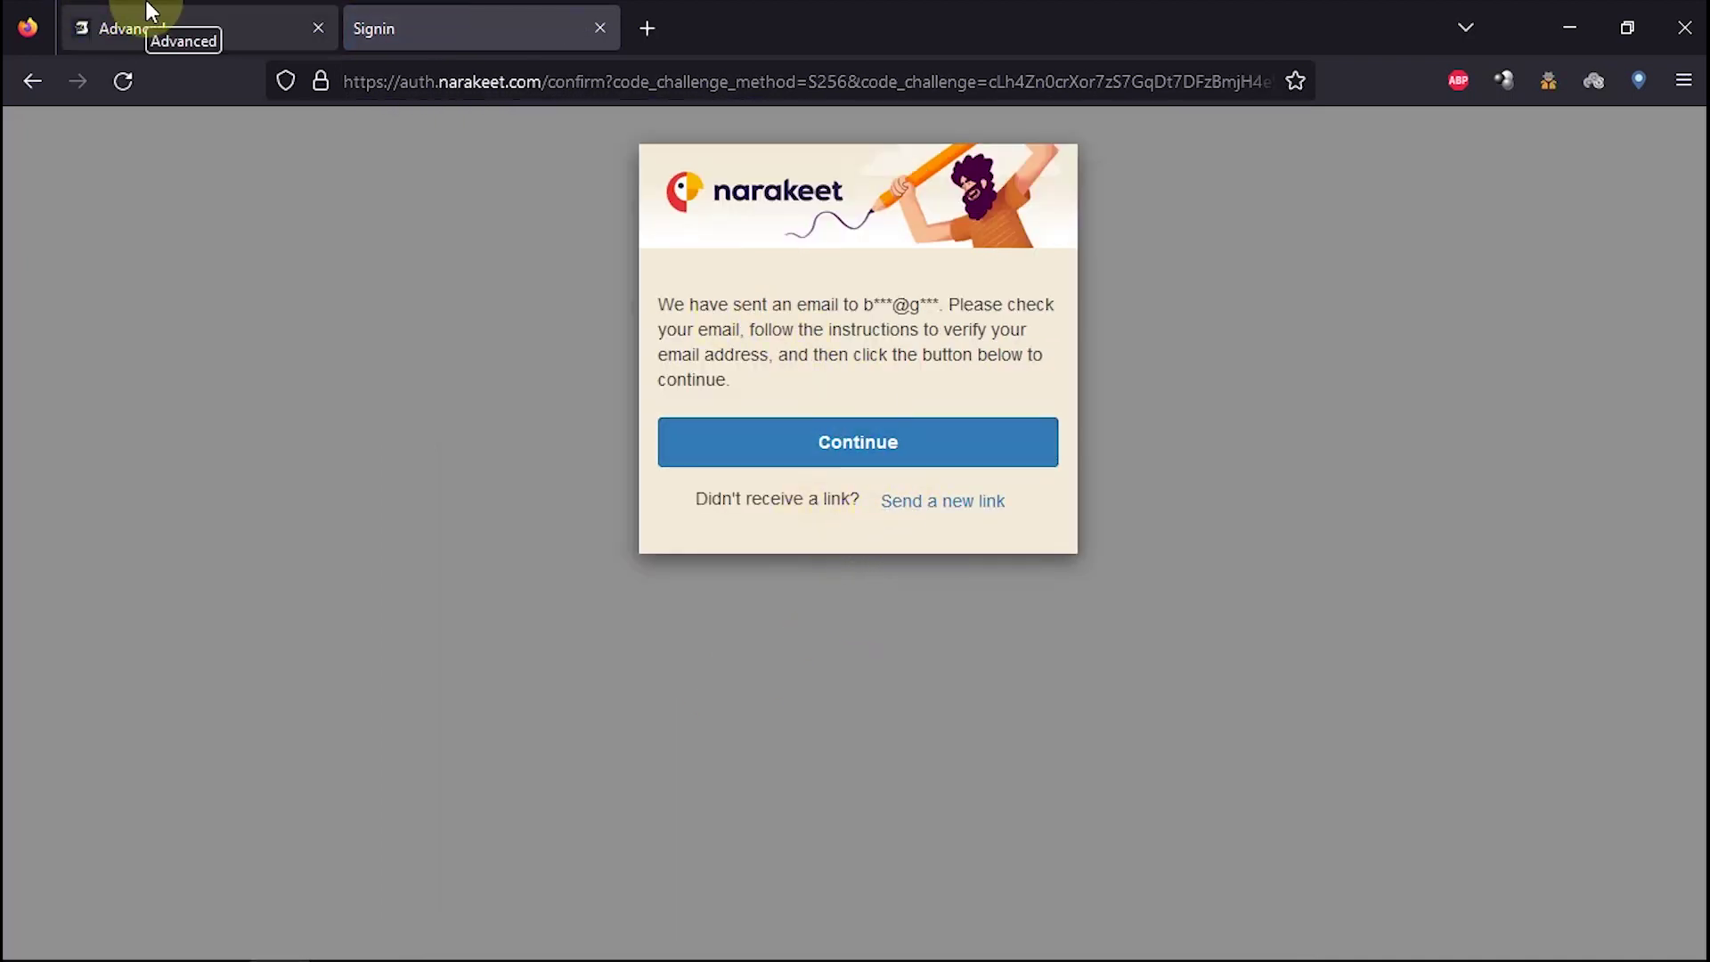
Step: Open the Verify Email link from the SMAILPRO inbox in a new tab
left_click(147, 27)
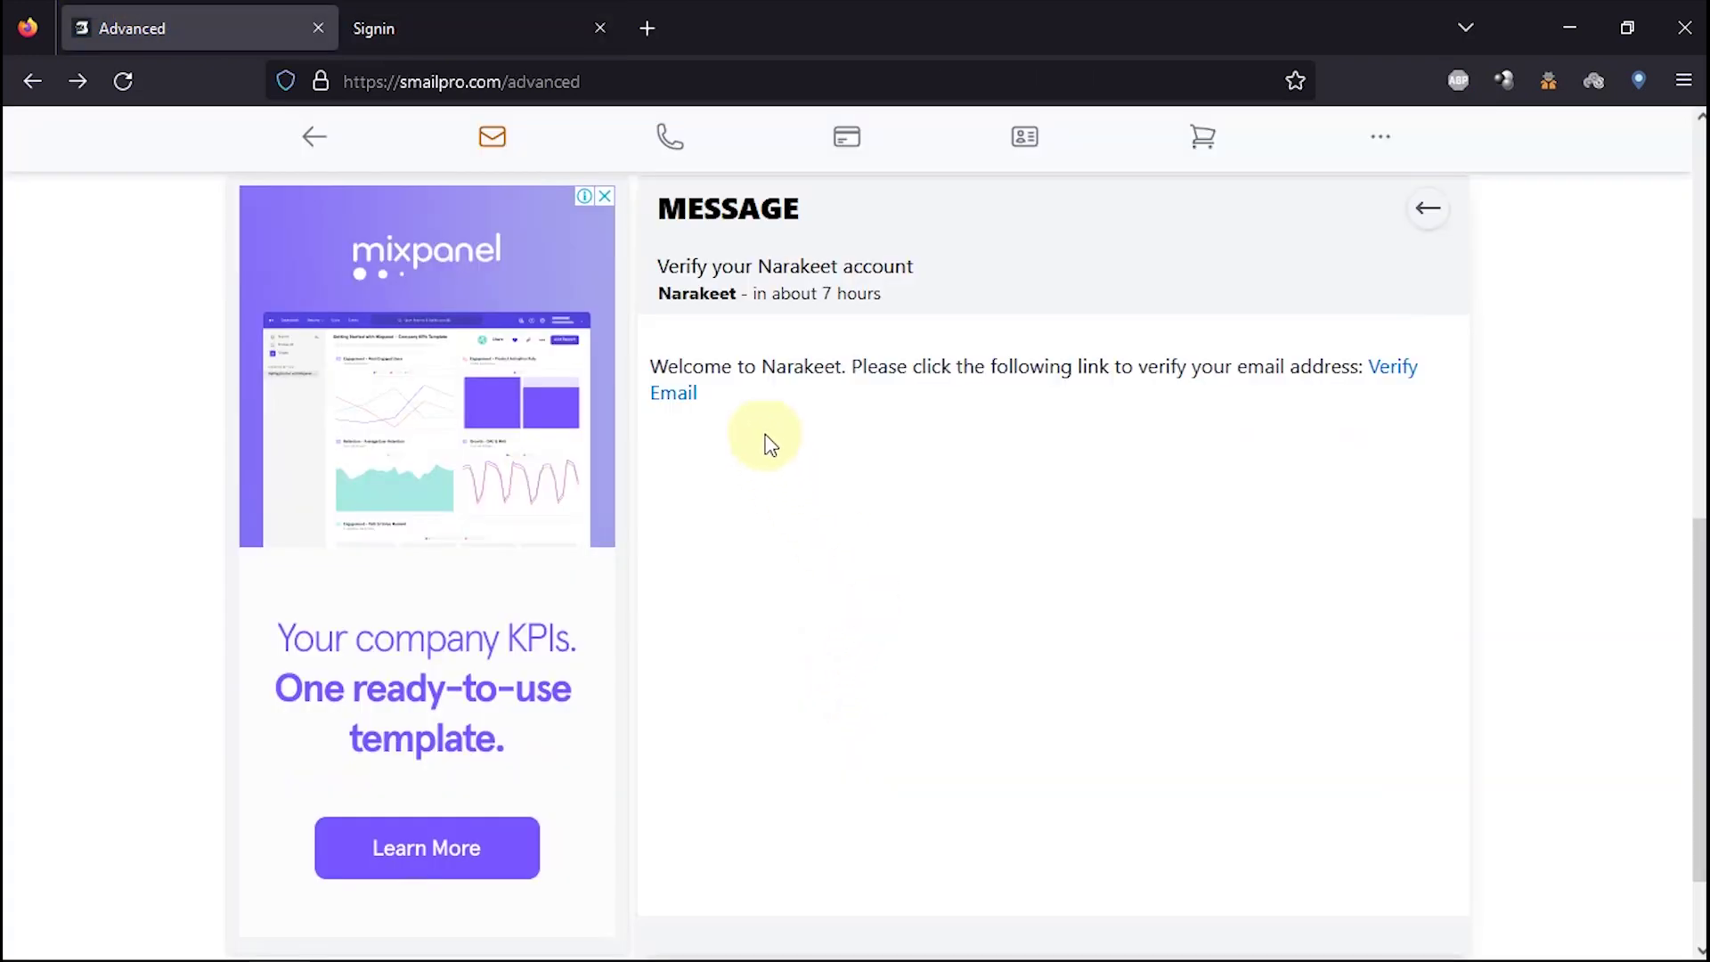
right_click(1385, 382)
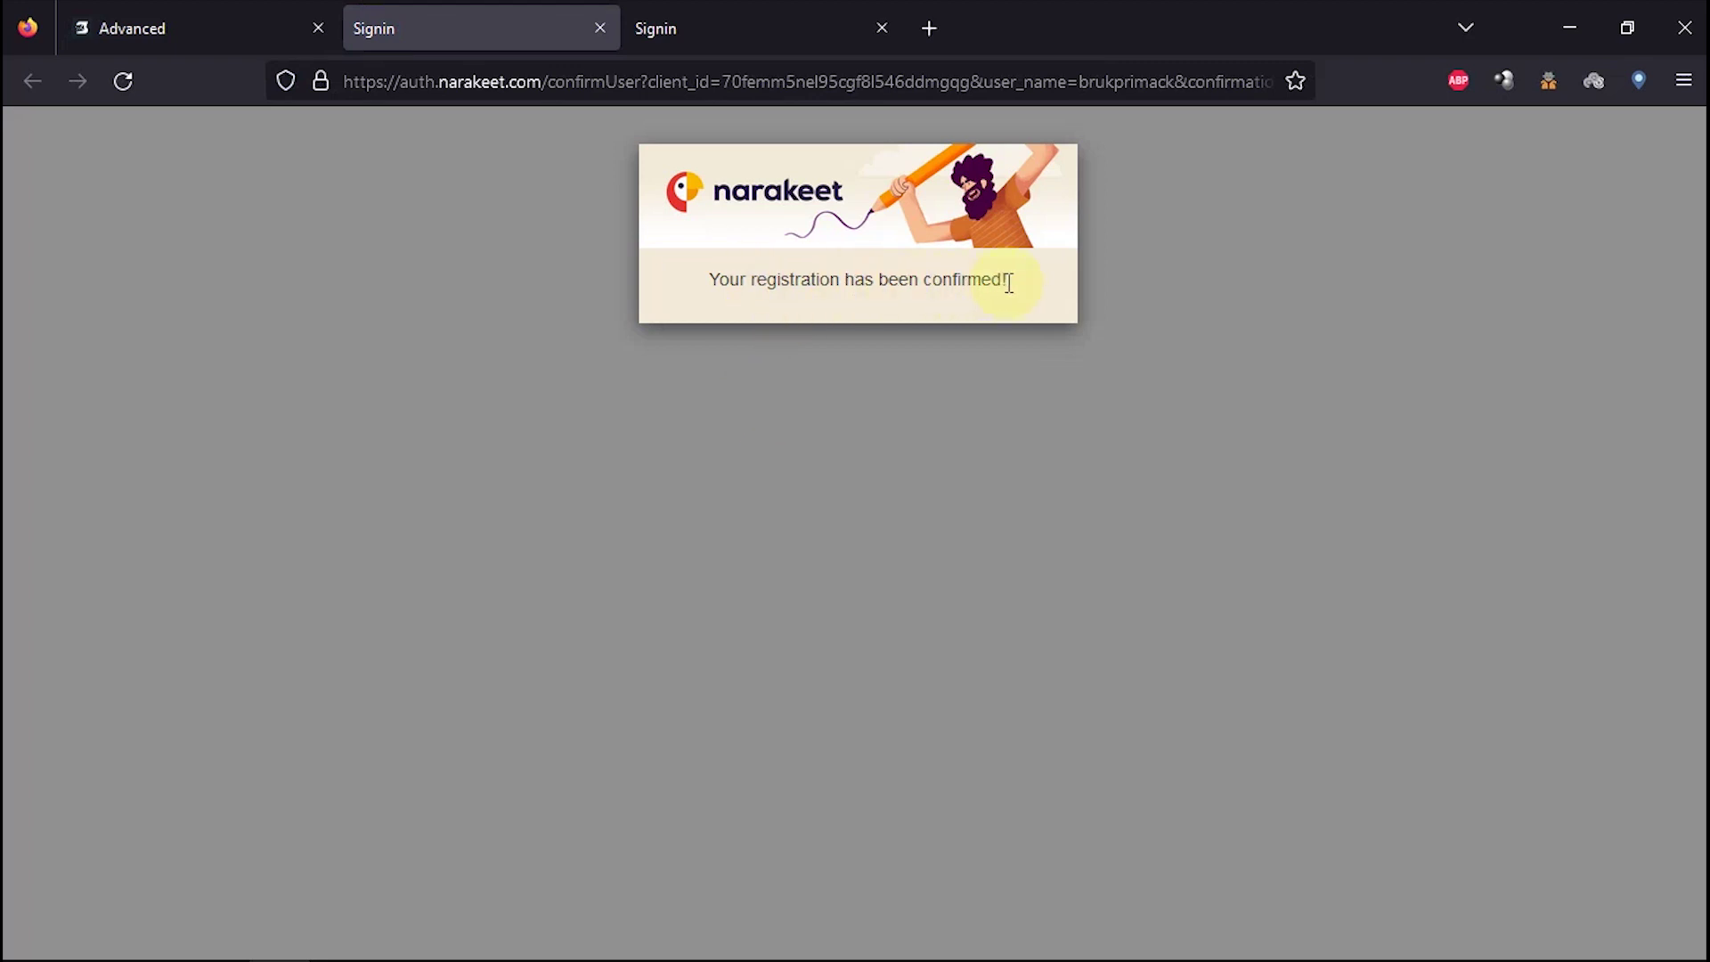
Step: Continue from the email-sent page and sign in with the new username and password
left_click_drag(1008, 282, 674, 297)
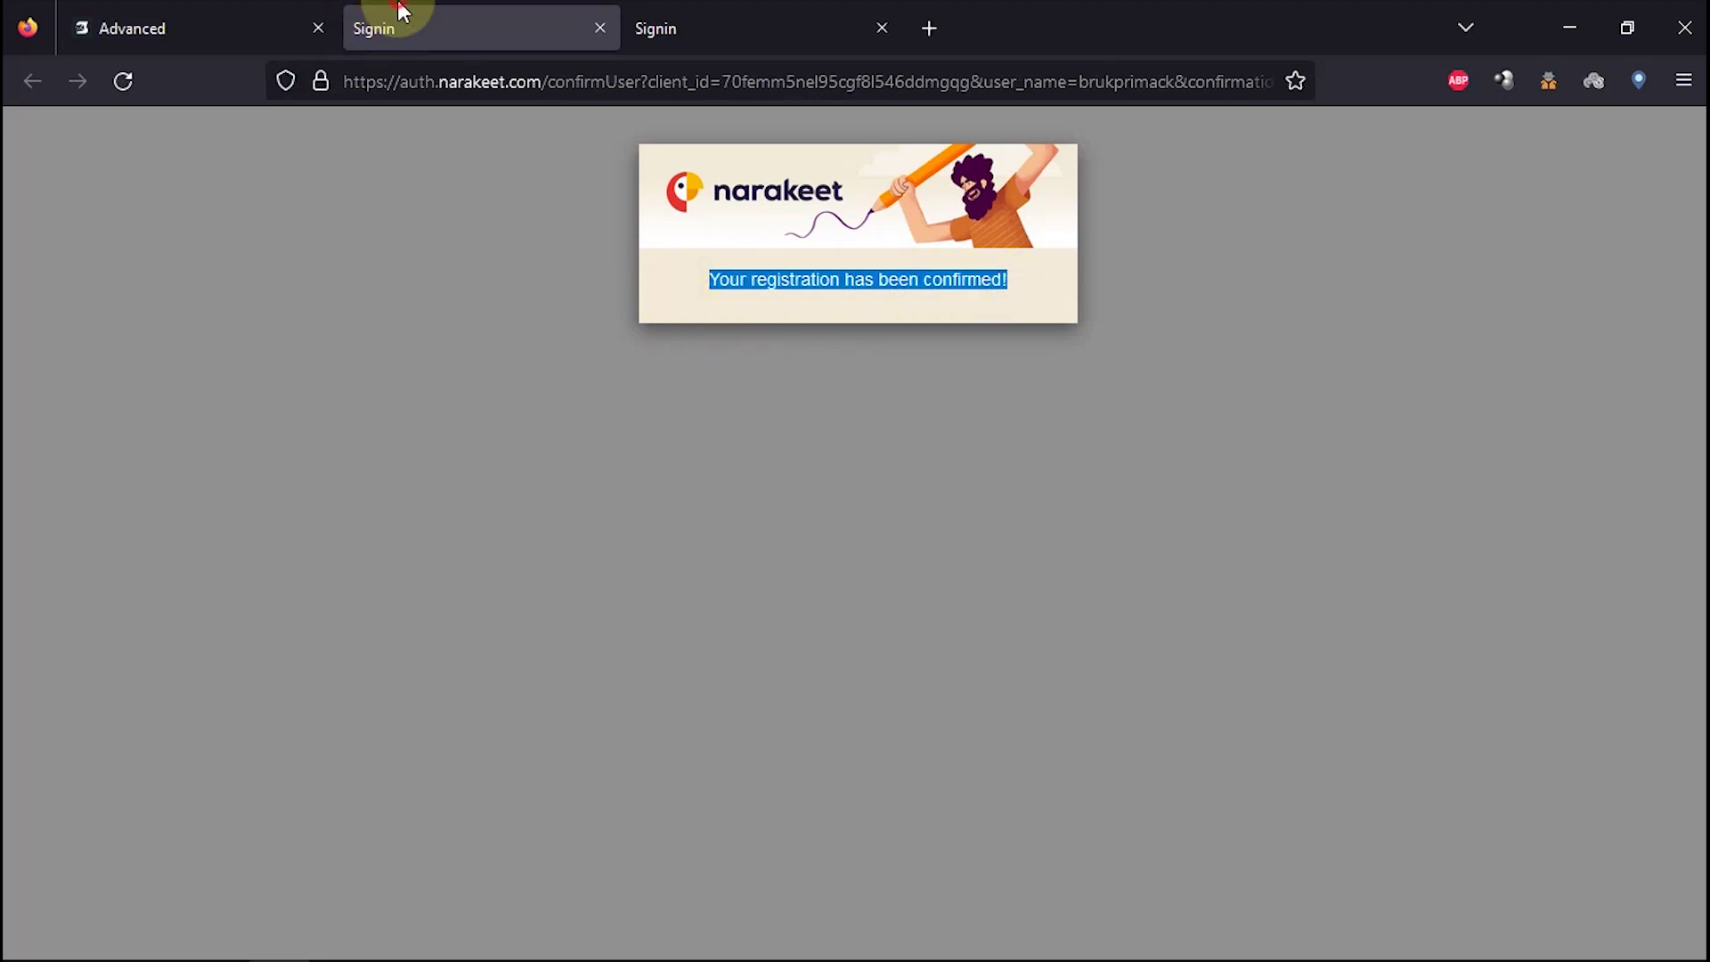
left_click(748, 28)
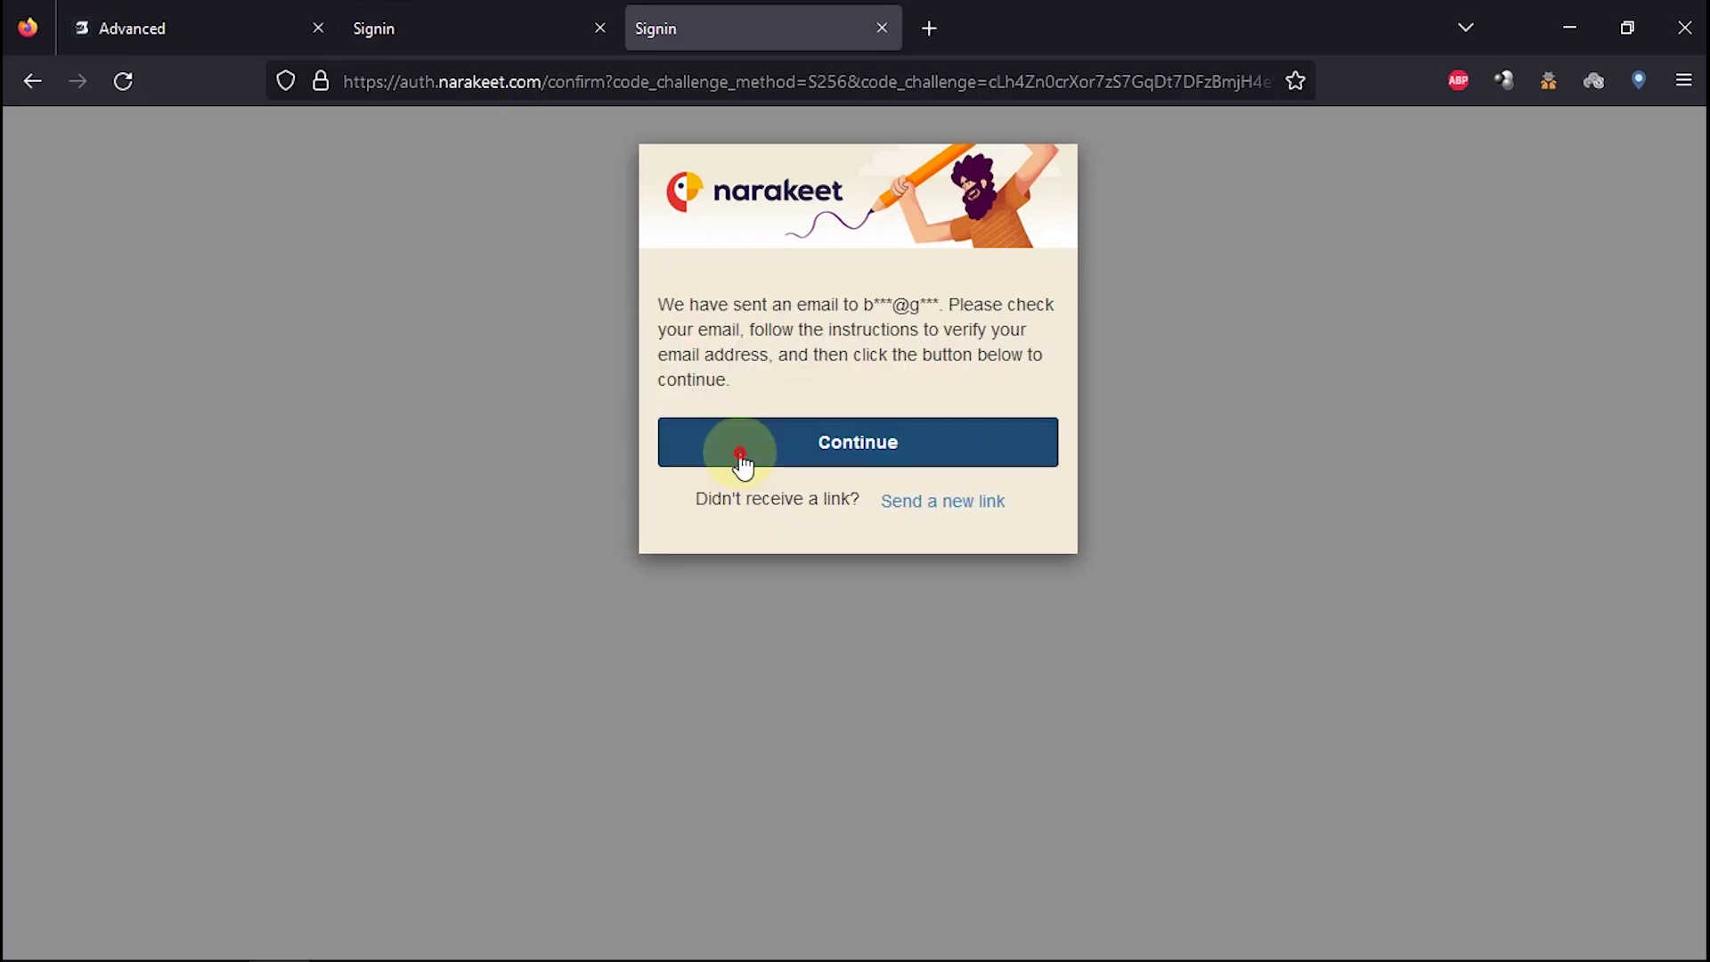
left_click(745, 458)
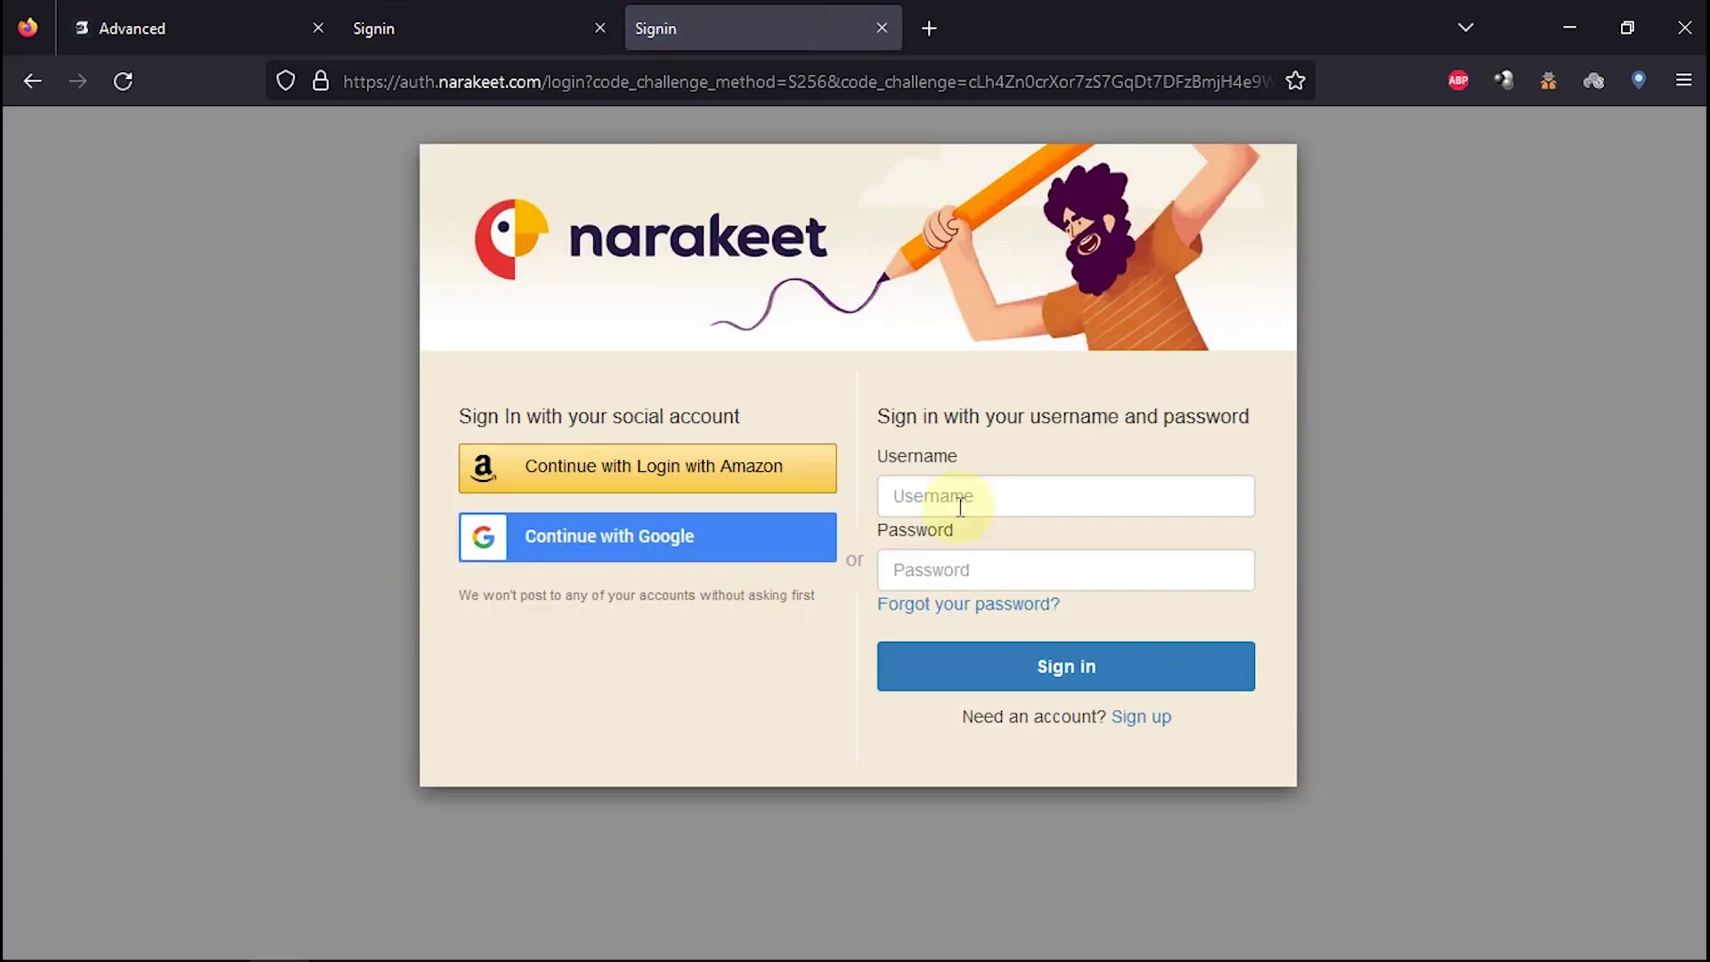
left_click(959, 502)
left_click(959, 578)
key("Return")
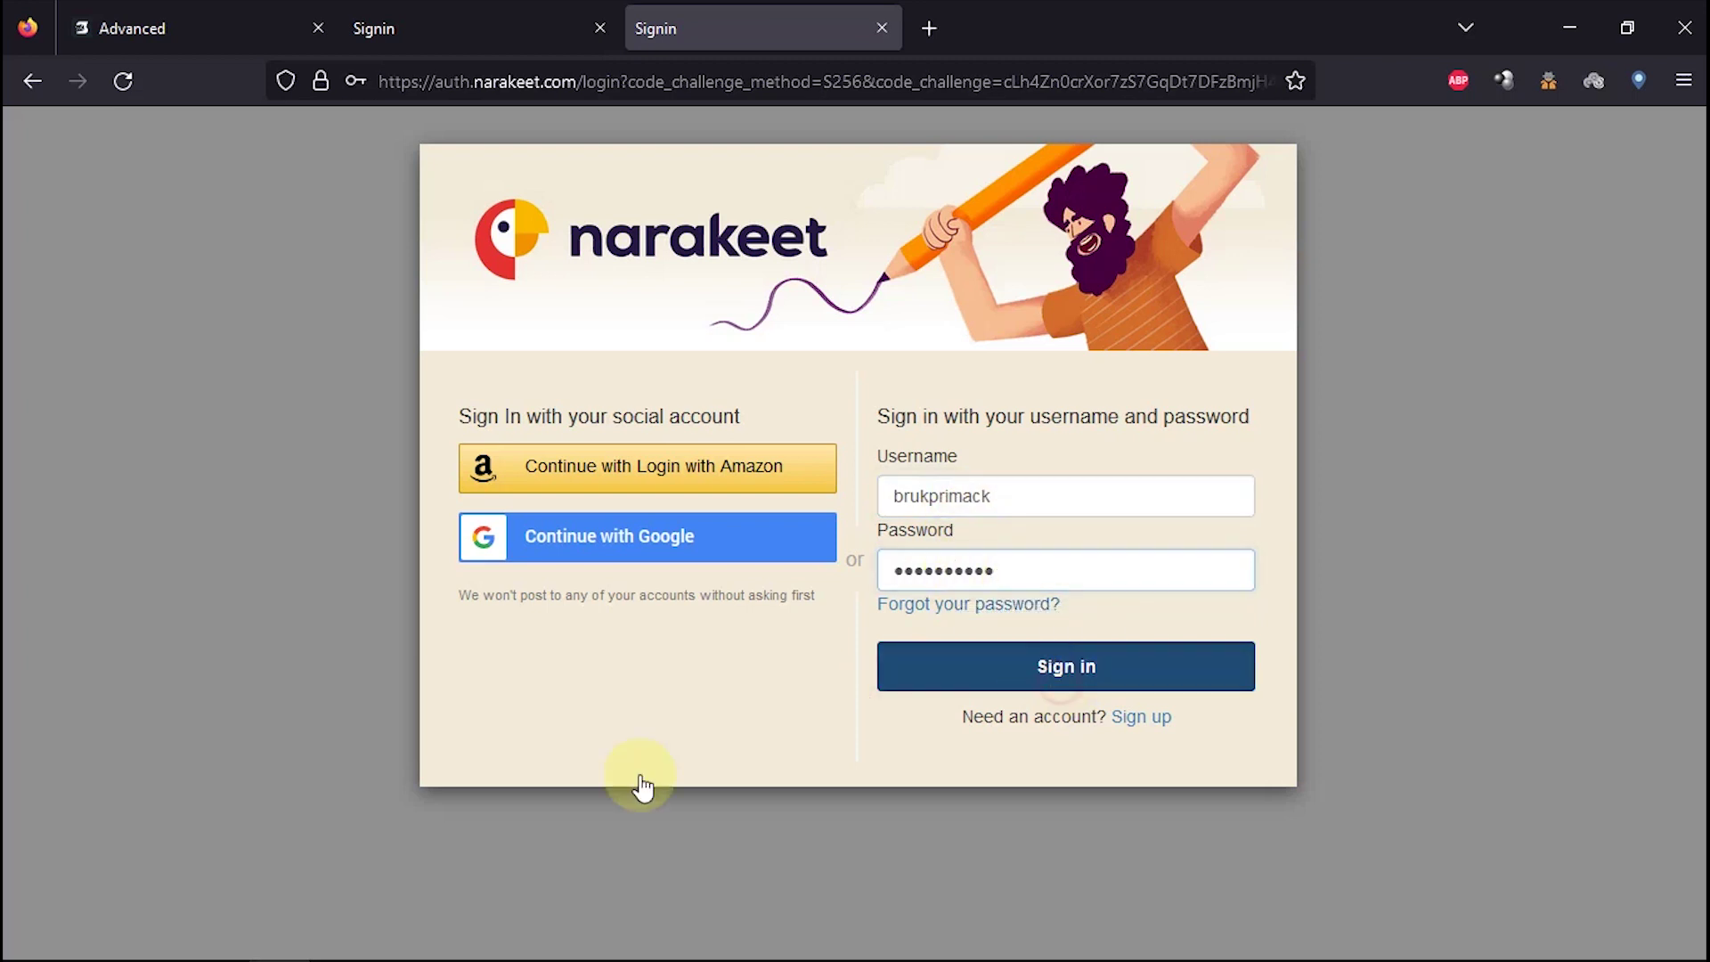
left_click(675, 387)
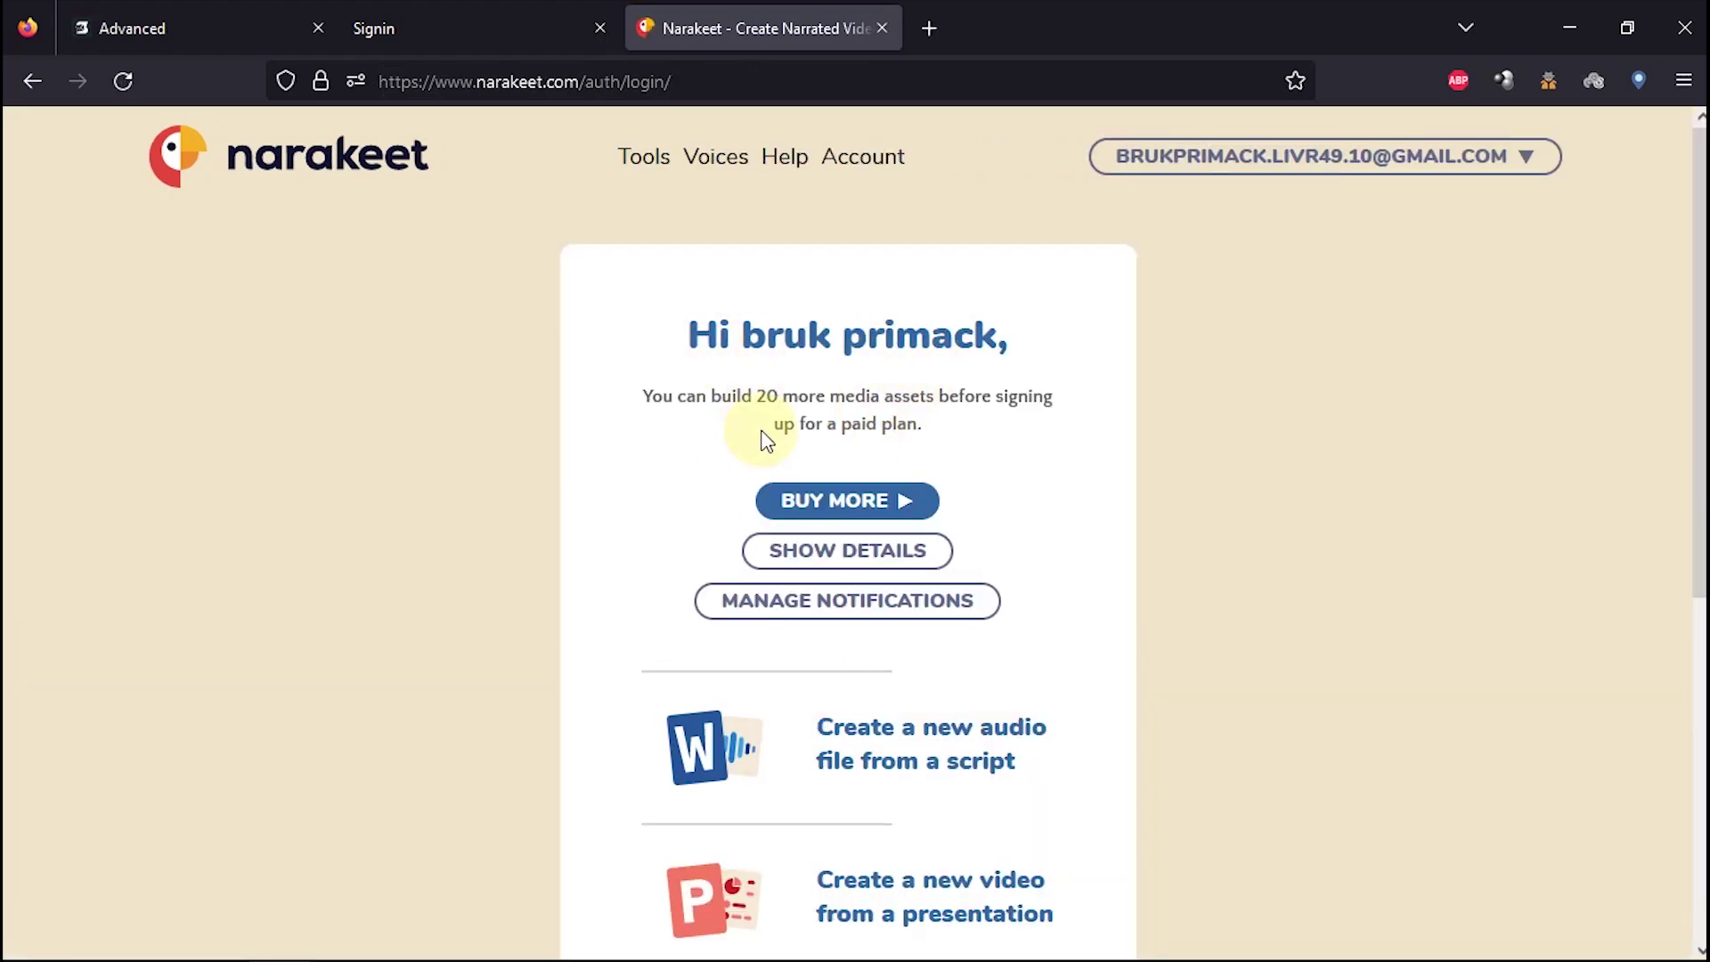
scroll(762, 435, "down", 2)
scroll(768, 442, "down", 2)
scroll(829, 435, "down", 2)
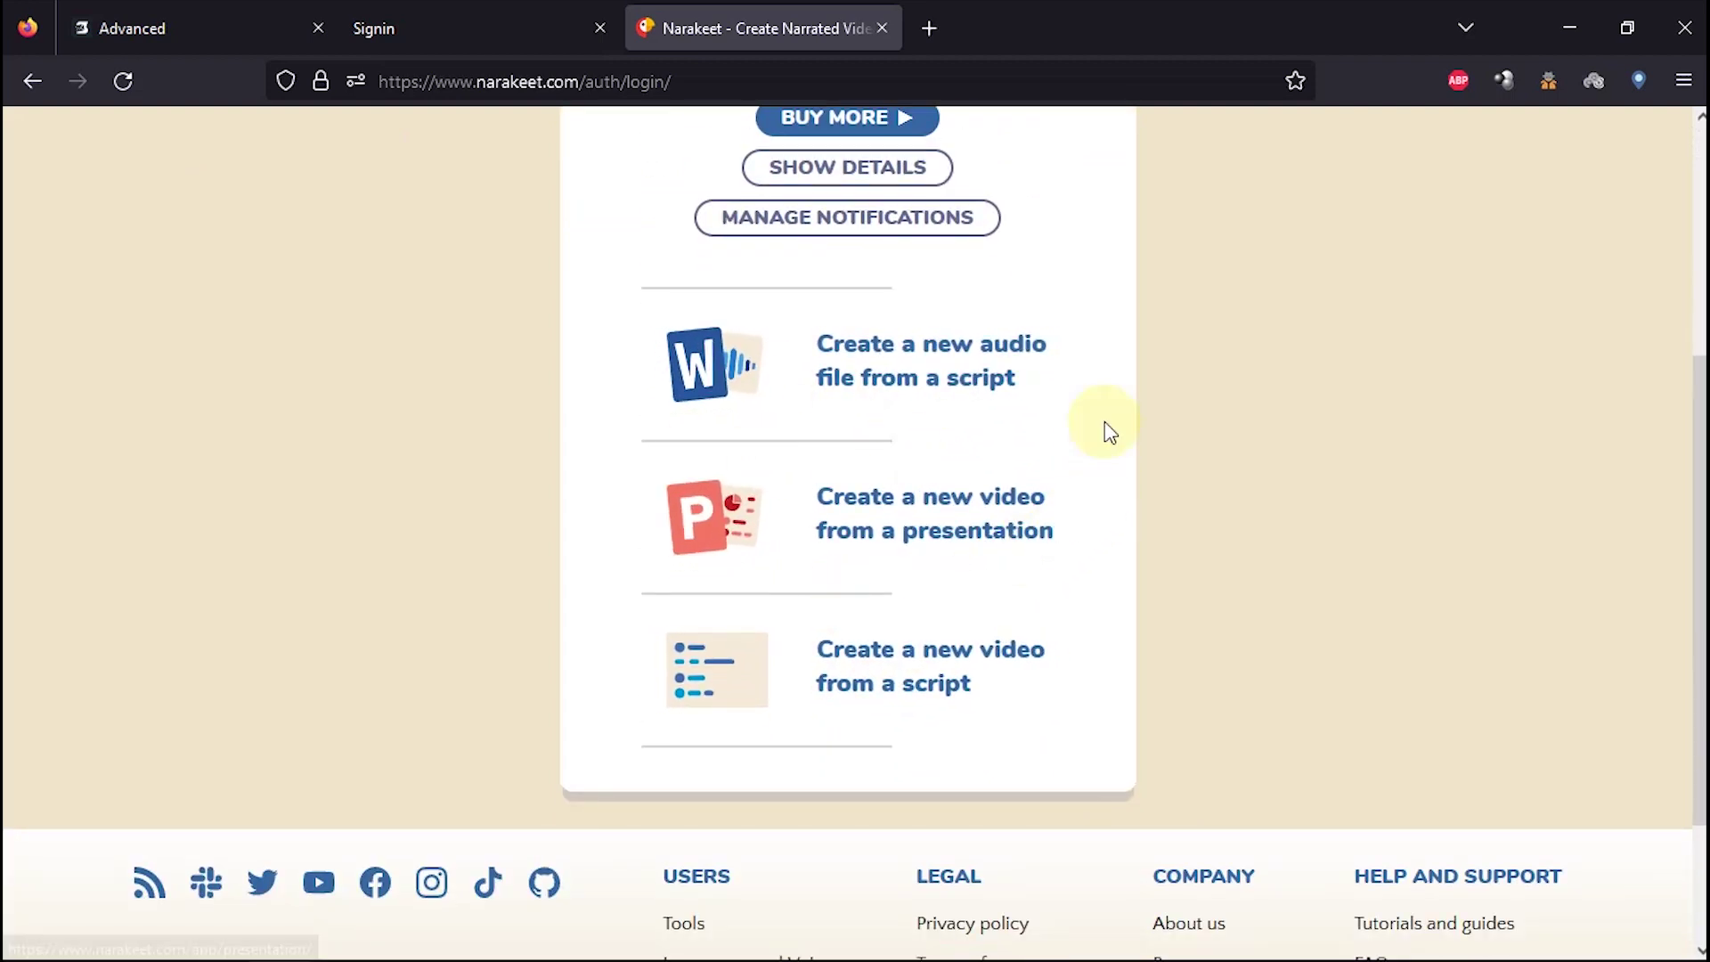
Step: Choose 'Create a new audio file from a script' to reach the Text to audio form
left_click(861, 365)
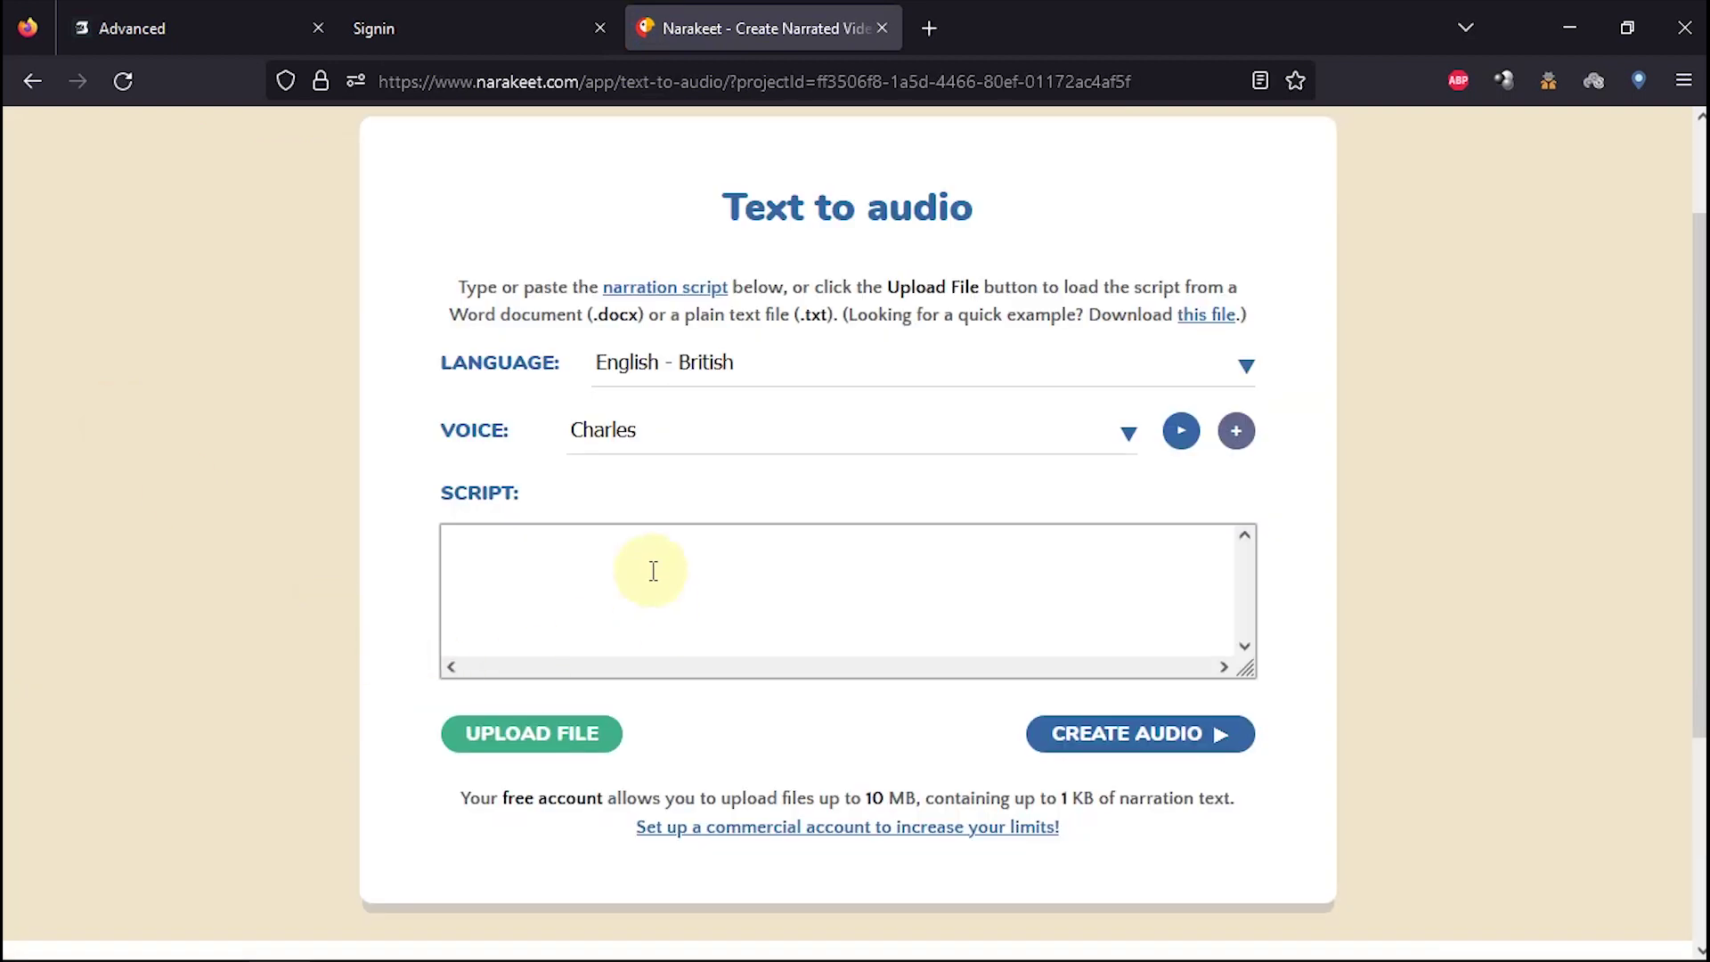
Step: Paste the text-to-speech paragraph into the Script box and fix the comma after 'Text-to-speech'
left_click(565, 572)
right_click(564, 571)
left_click(627, 219)
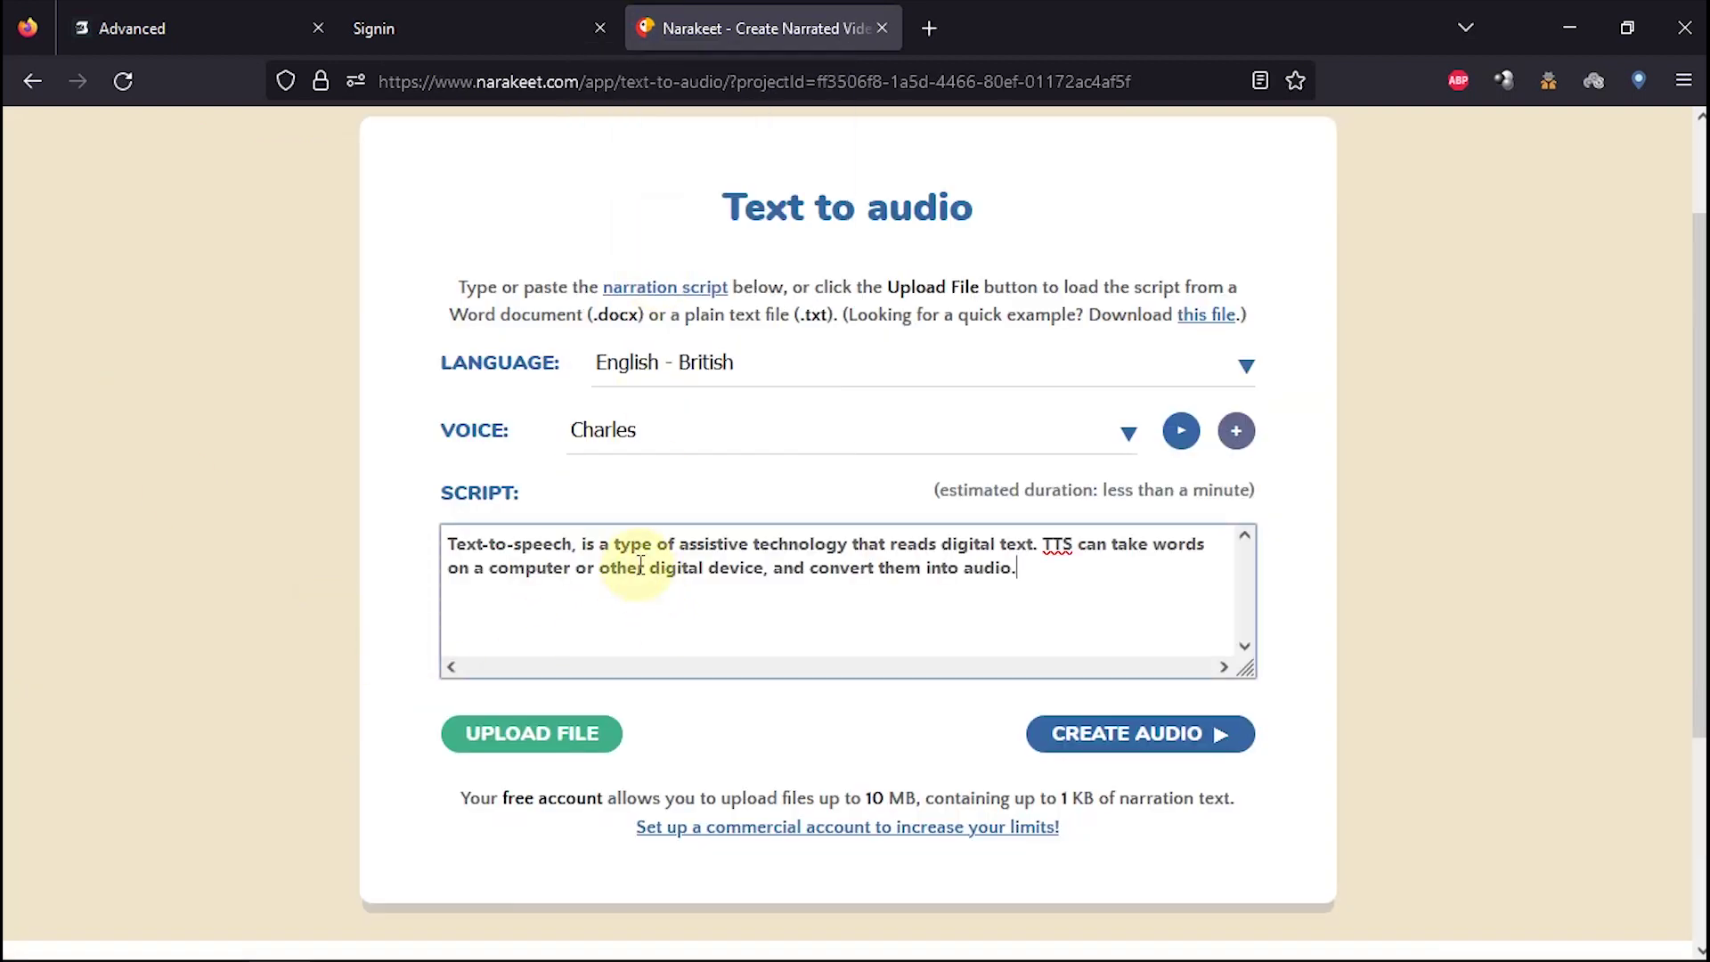
left_click(576, 545)
key("BackSpace")
type(",")
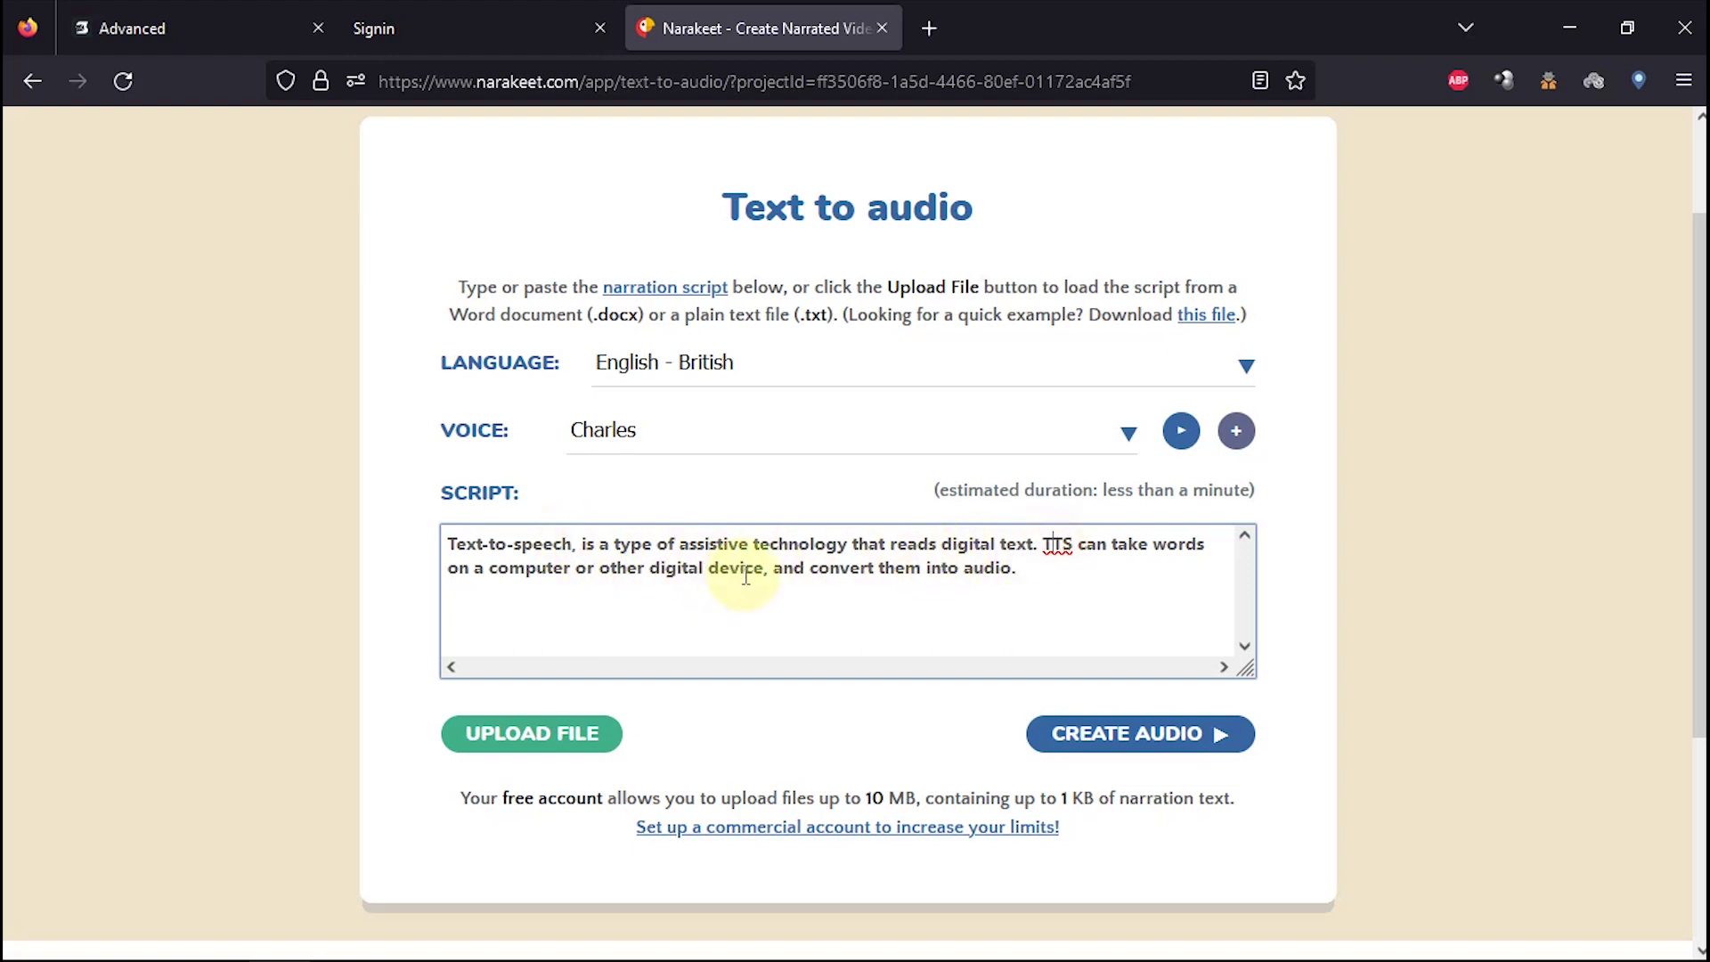
Step: Expand the voice options and change the output format from m4a to wav
left_click(1236, 431)
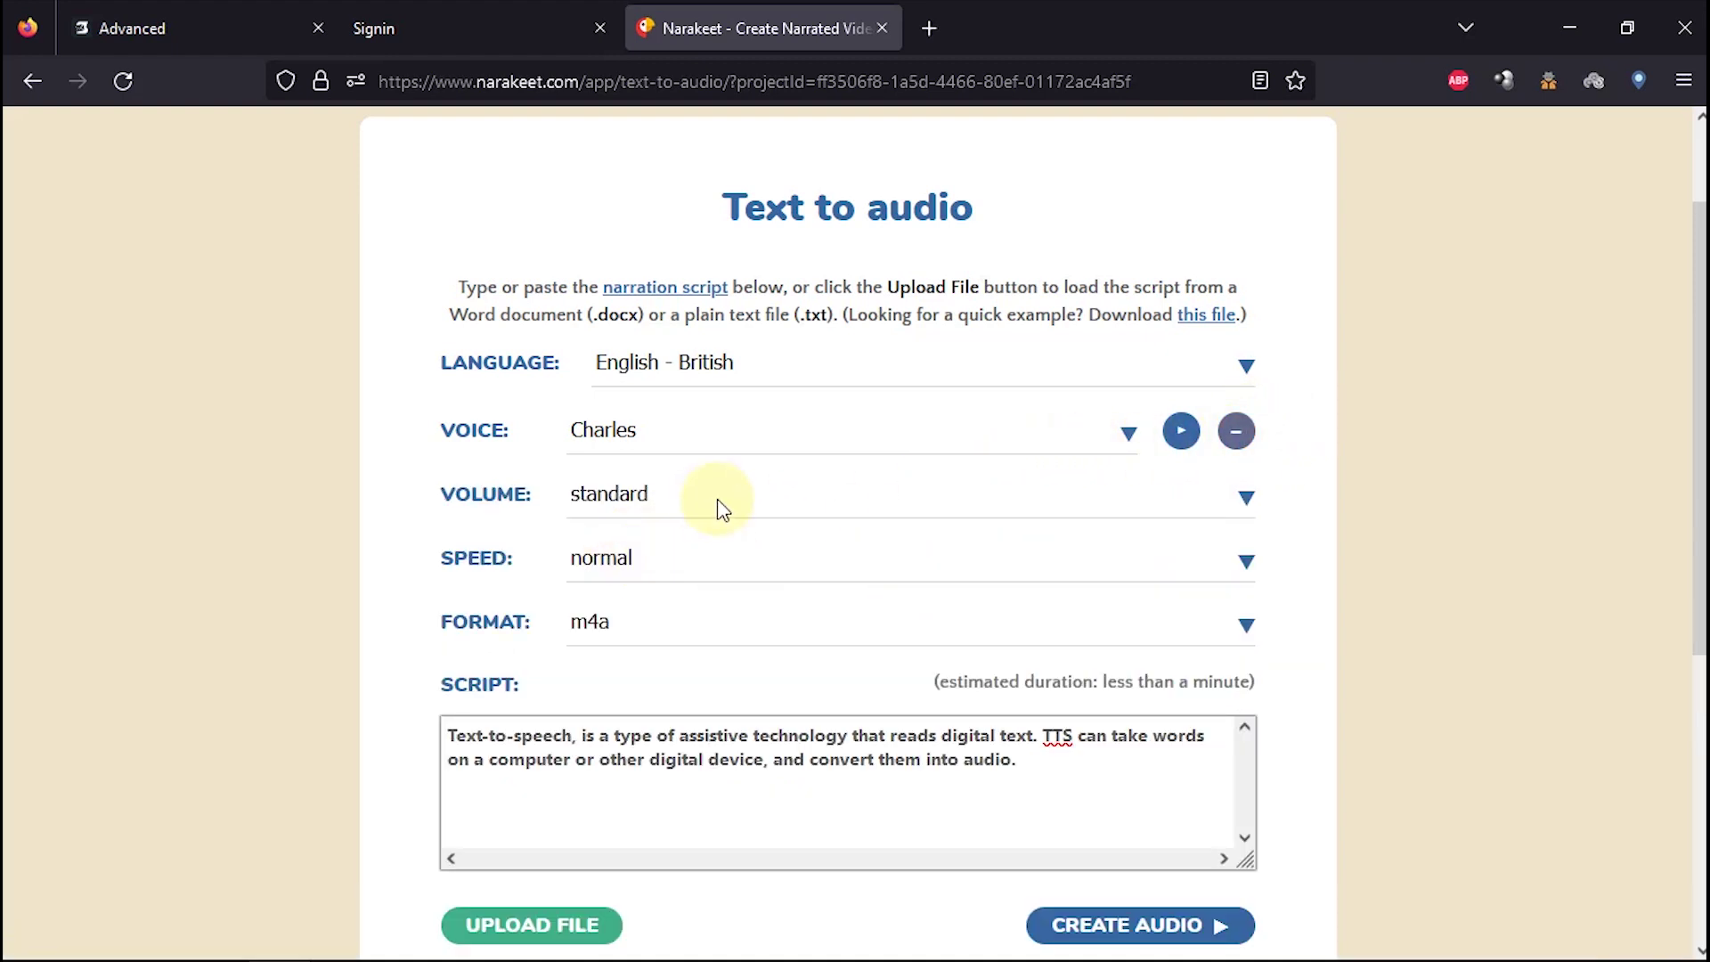
left_click(1242, 625)
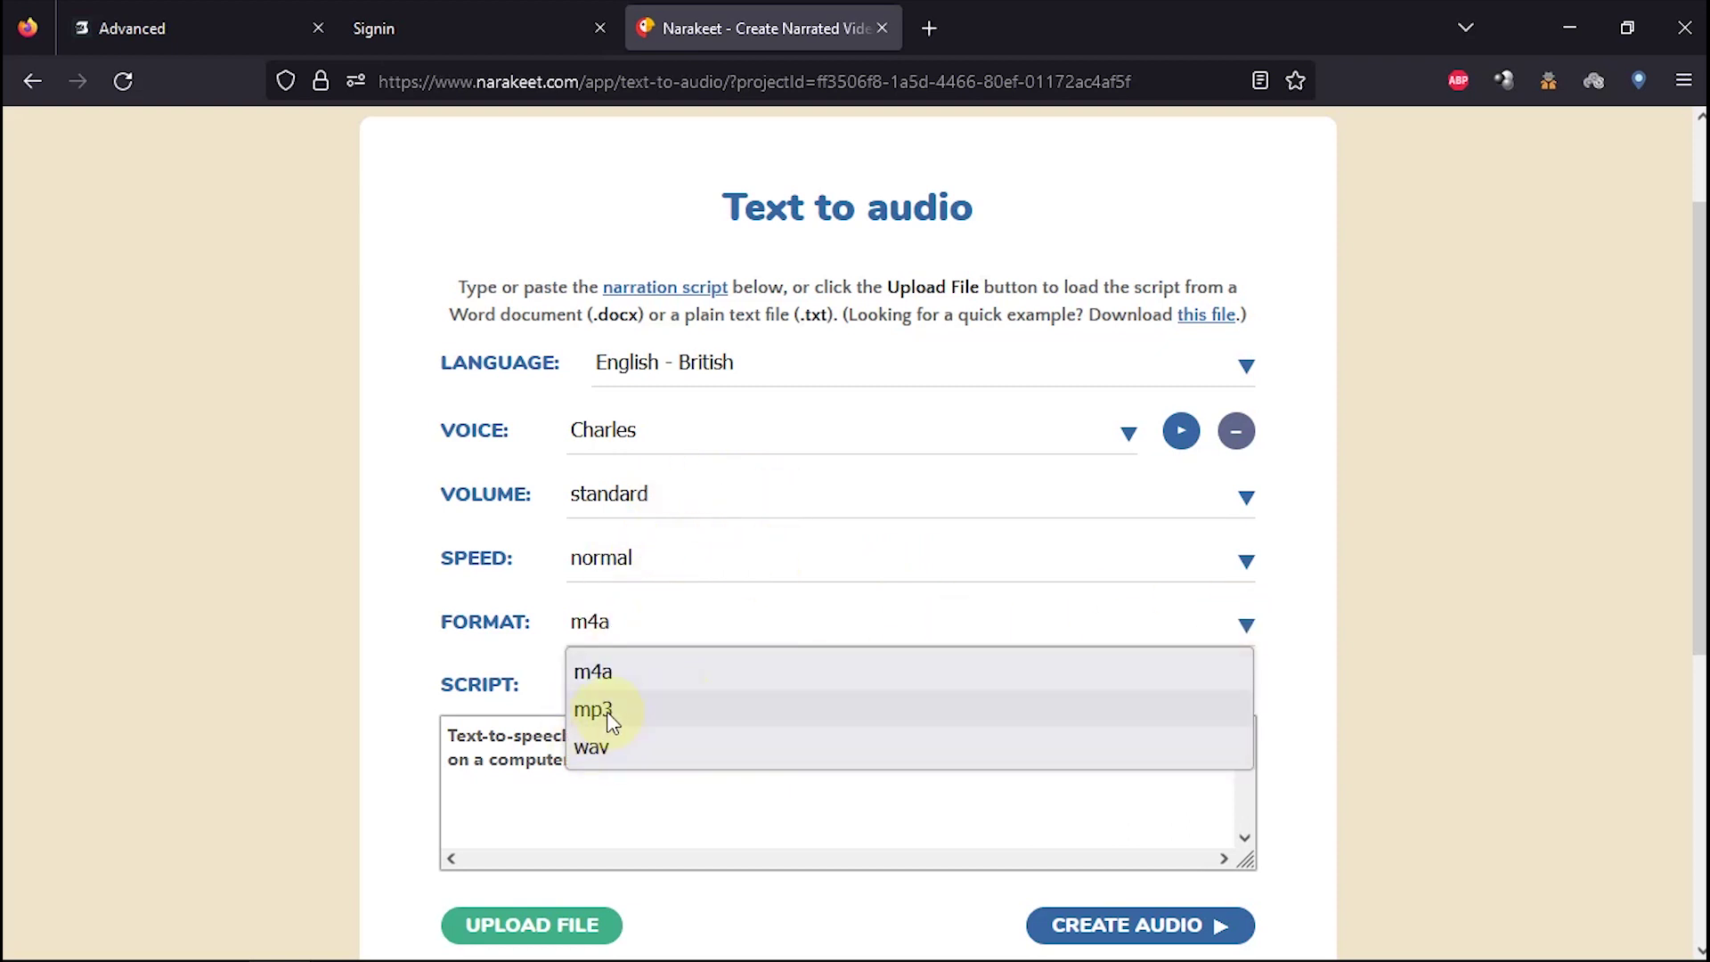
left_click(596, 745)
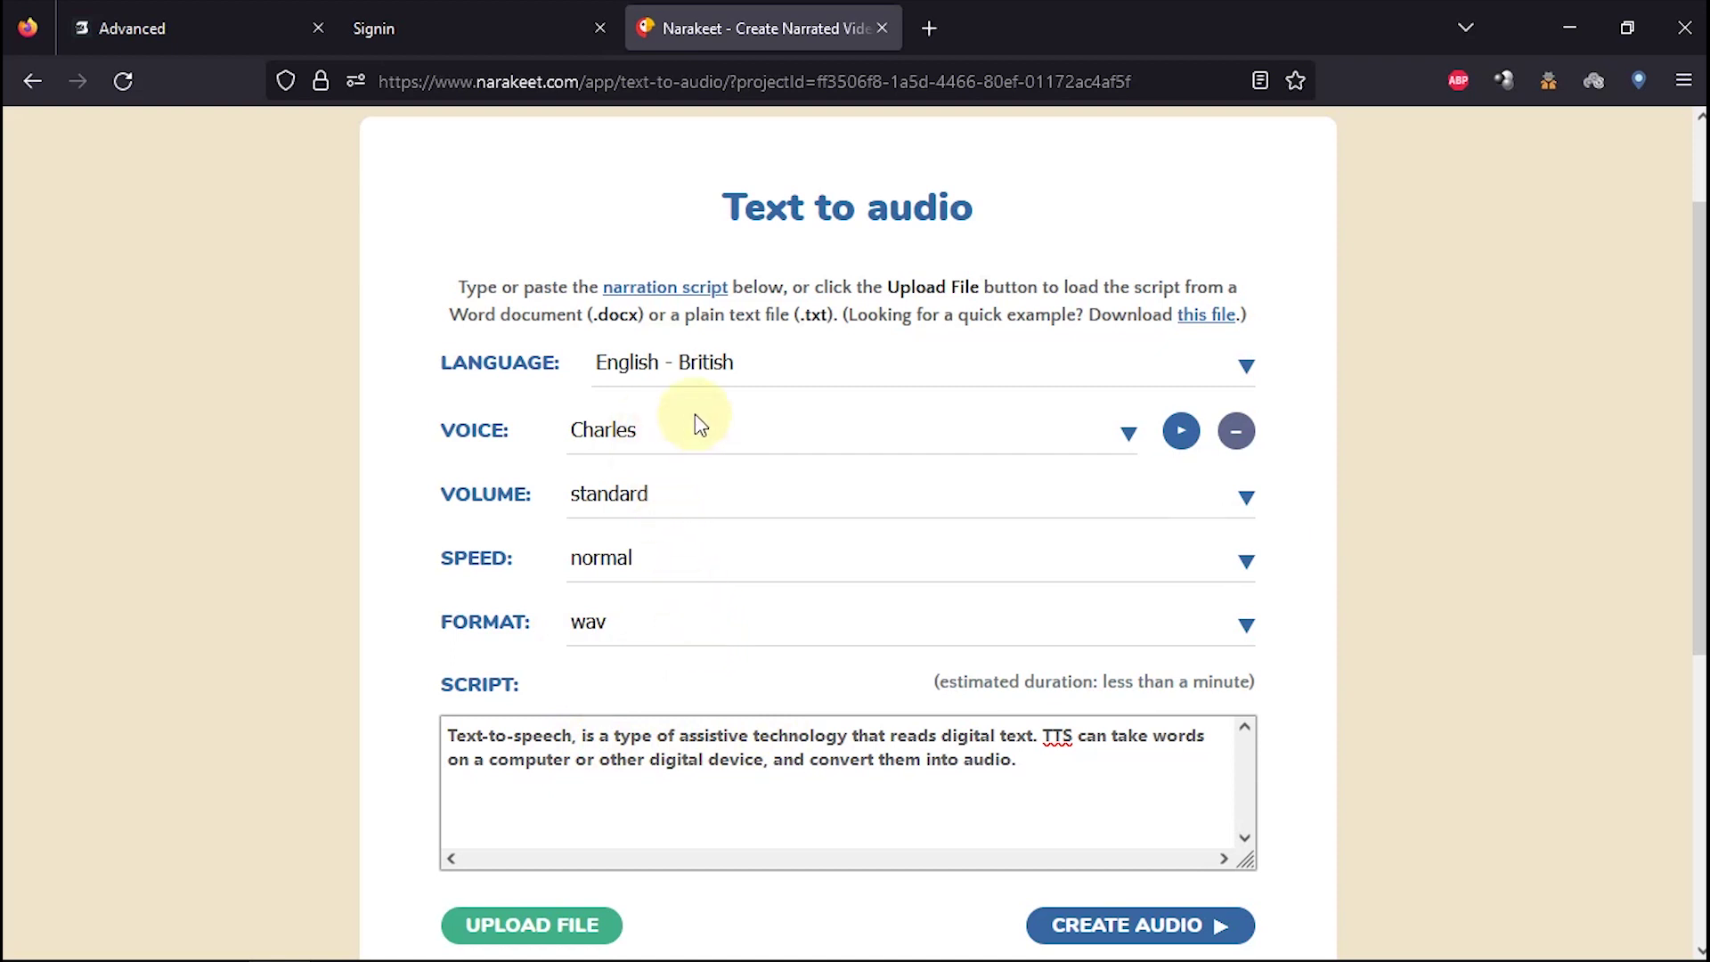
left_click(687, 373)
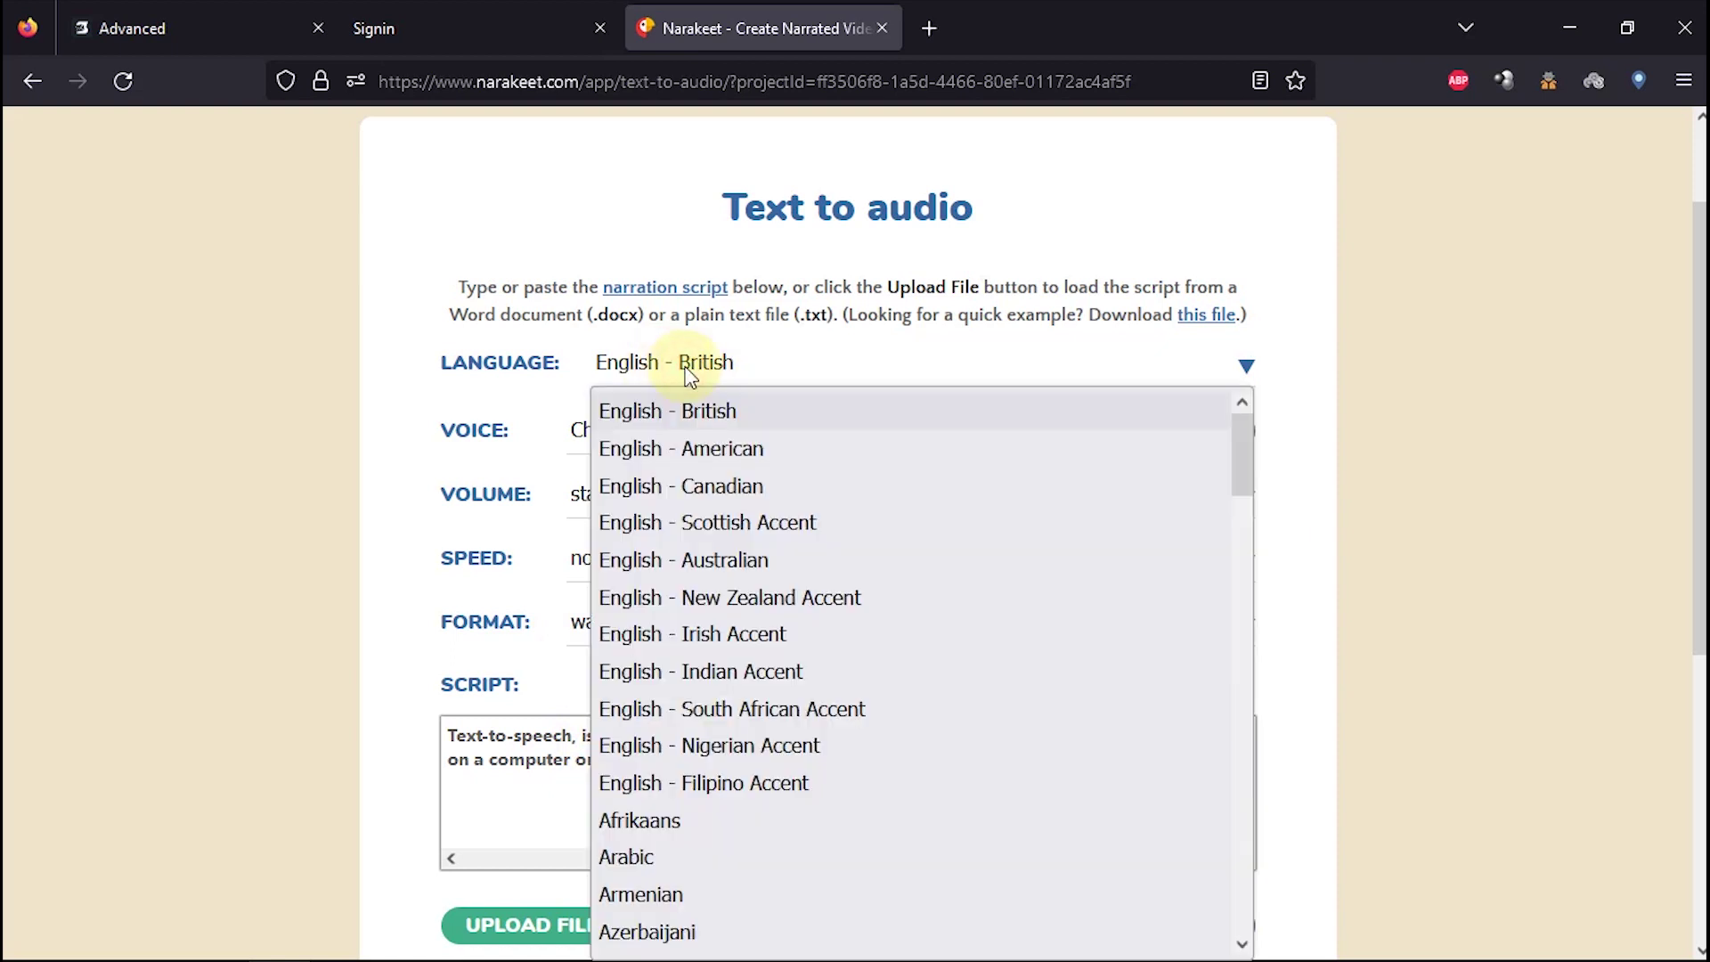
Step: Pick English - Canadian, preview Ryan, then select and preview the Pamela voice
left_click(686, 489)
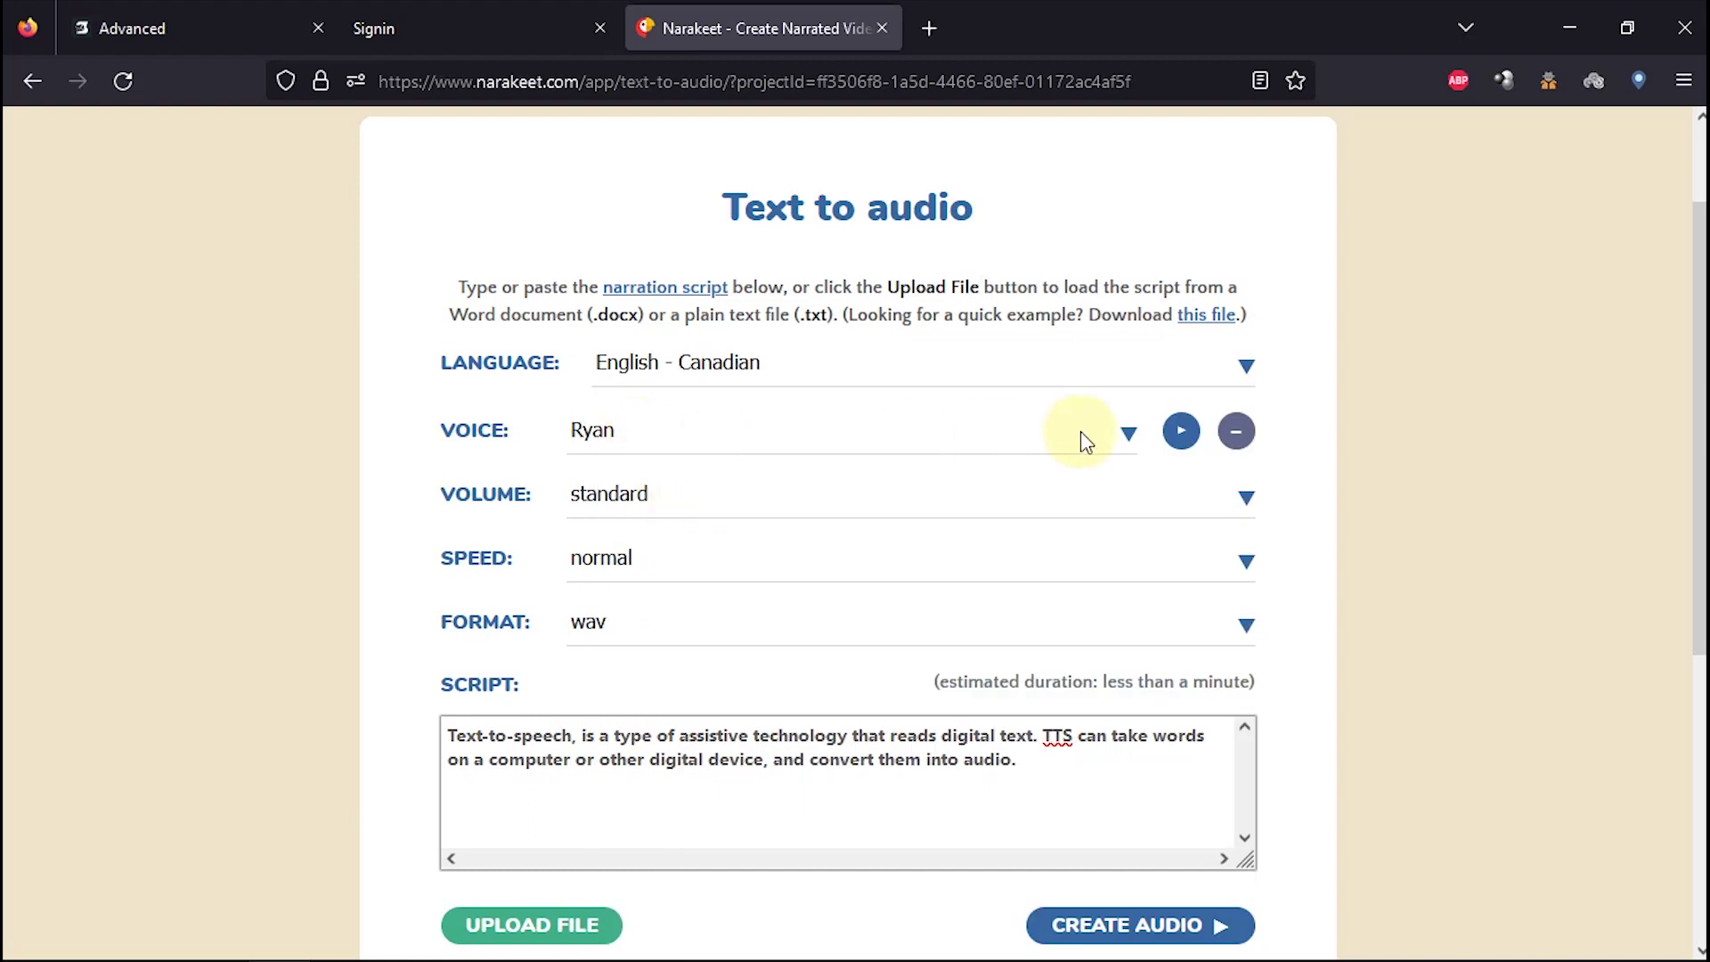
left_click(1180, 432)
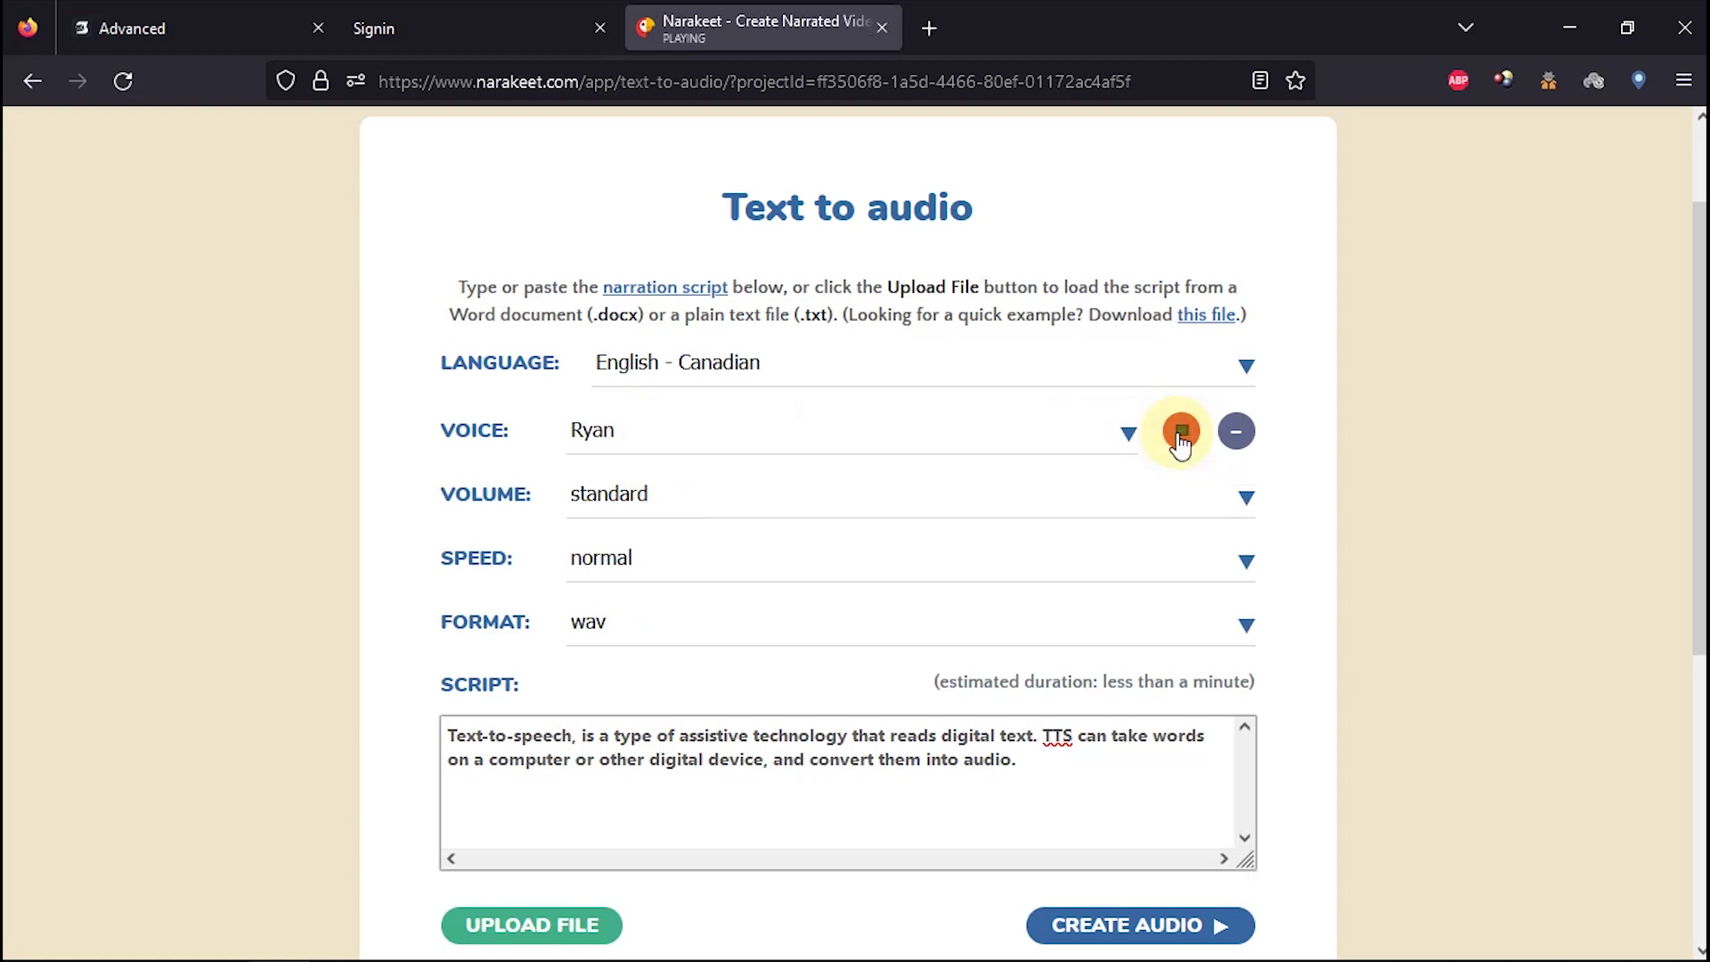
left_click(1127, 434)
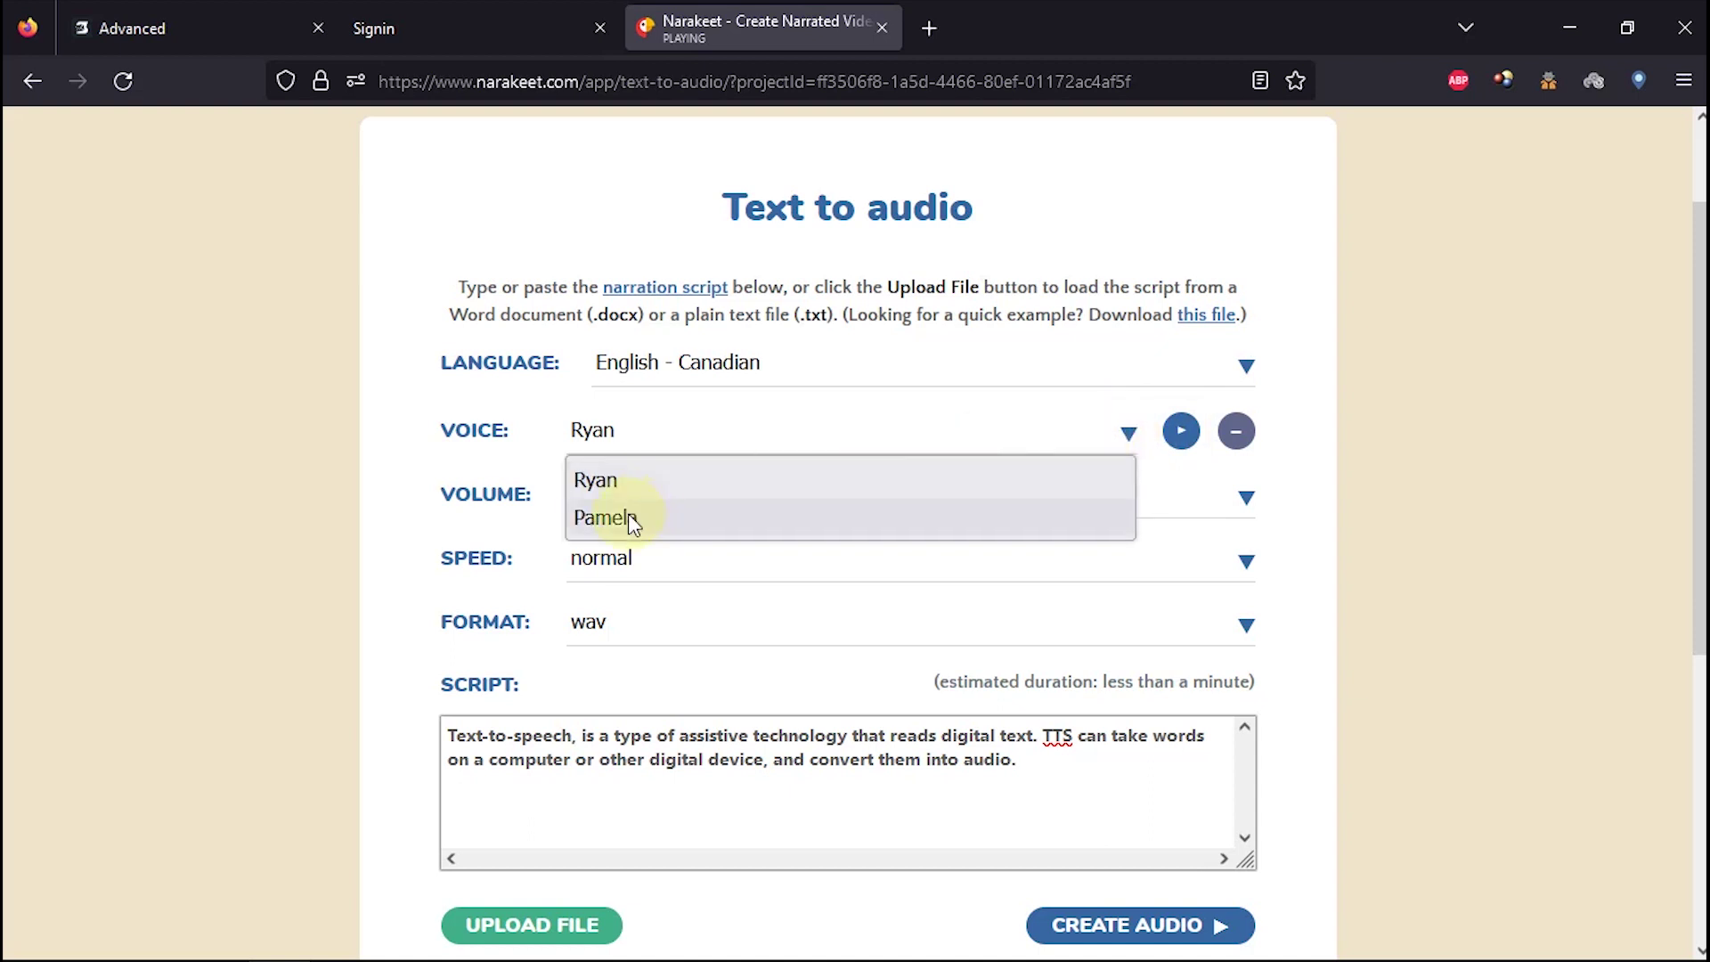
left_click(605, 517)
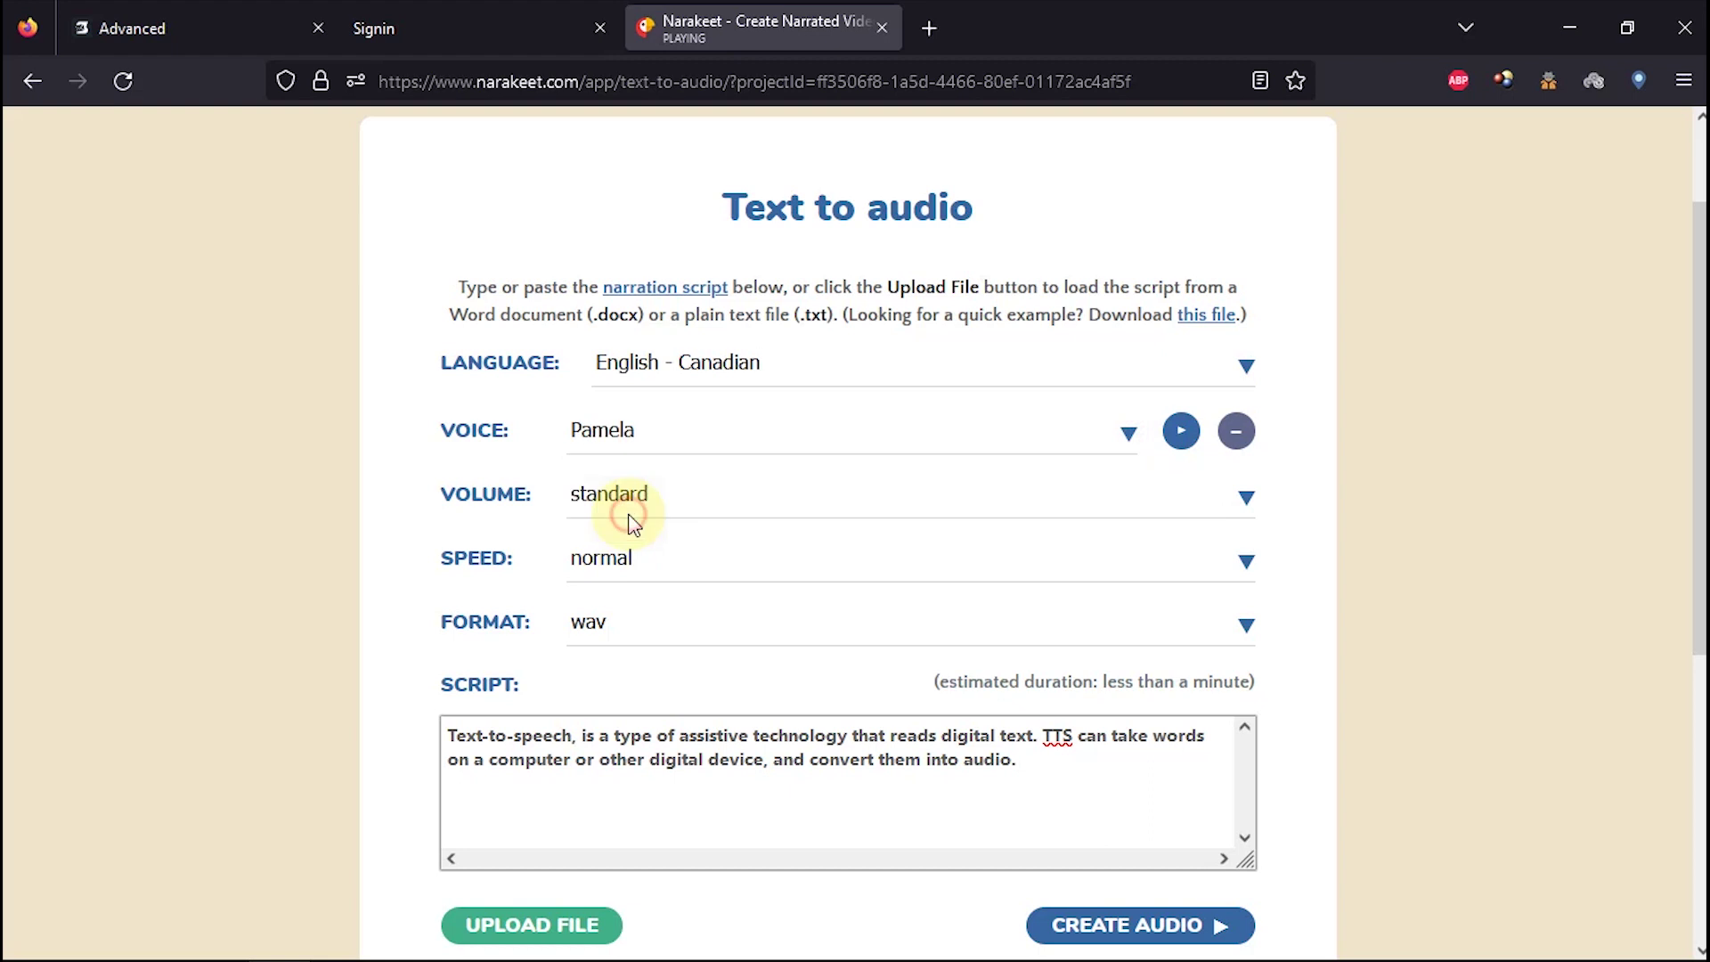
left_click(1181, 433)
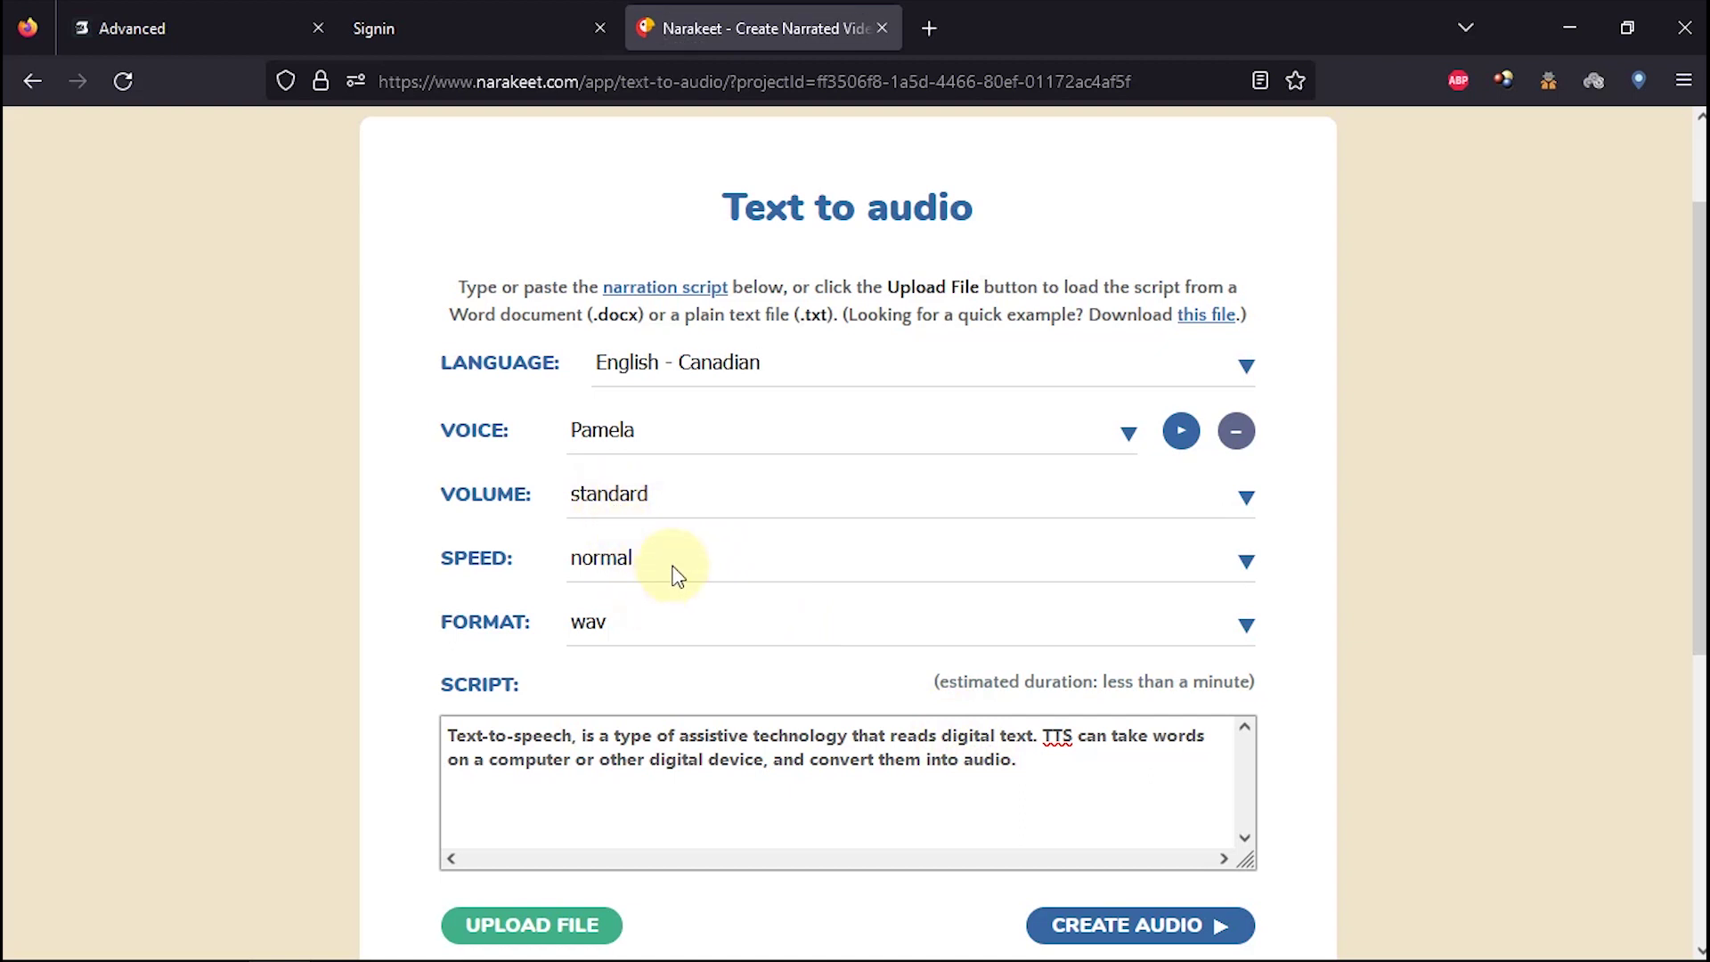
scroll(722, 748, "down", 2)
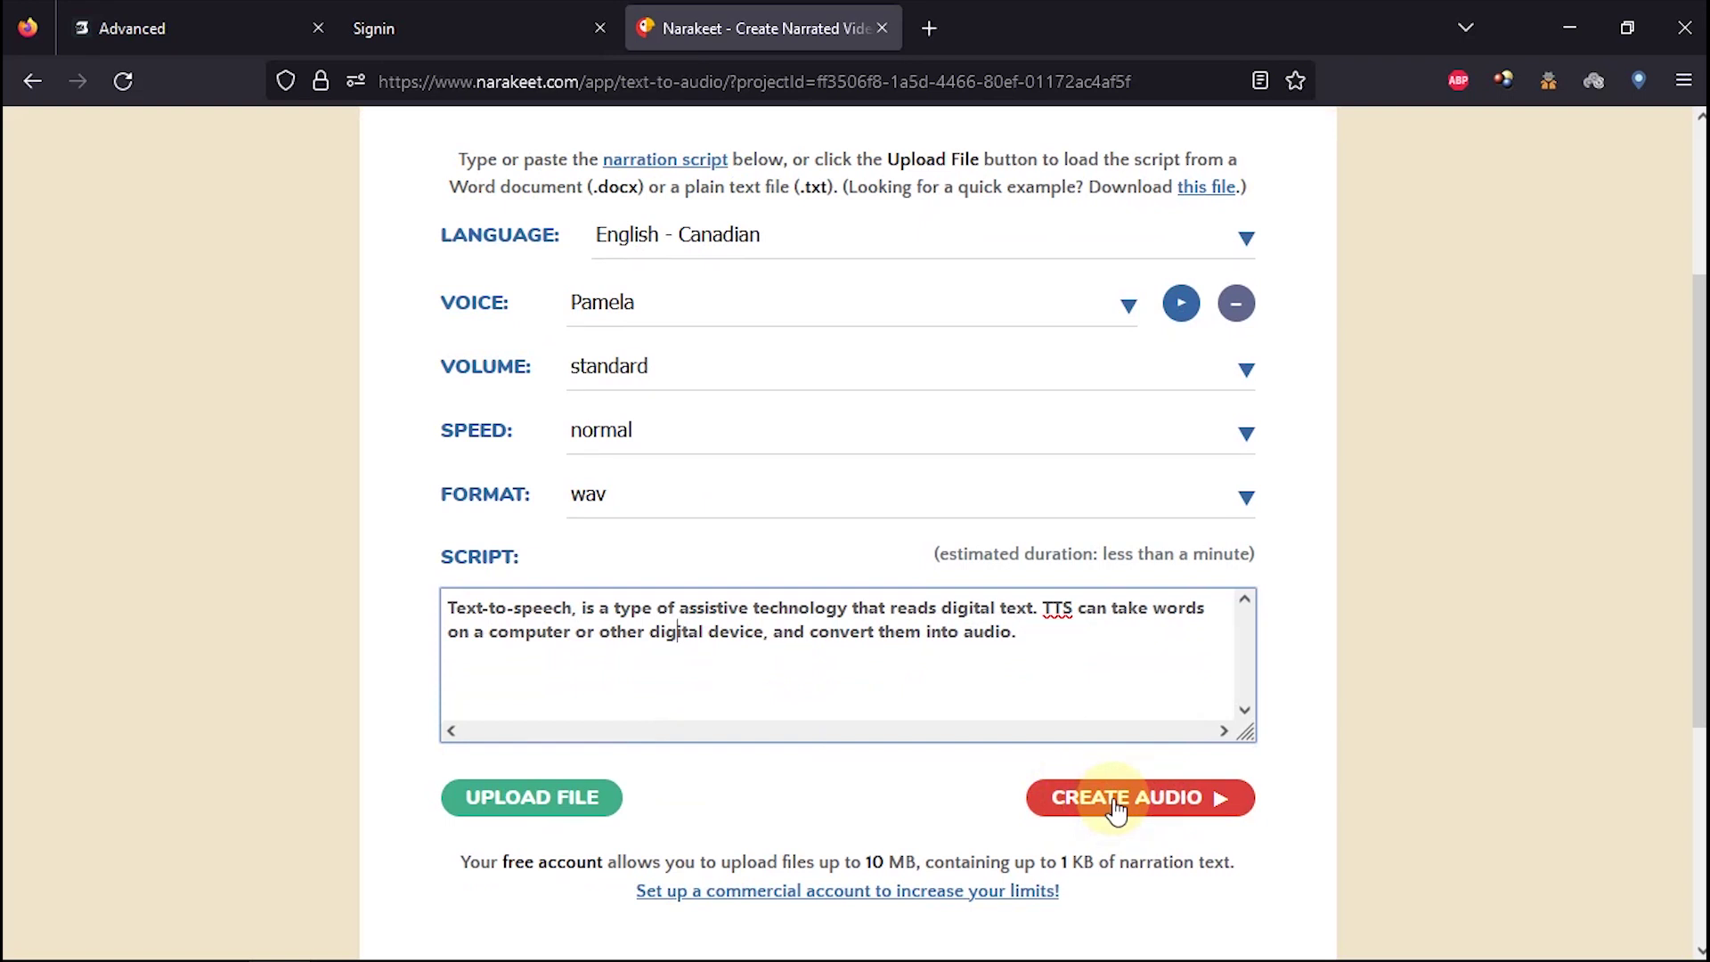
Step: Build the 11-second narrated clip with CREATE AUDIO and play it
left_click(1117, 803)
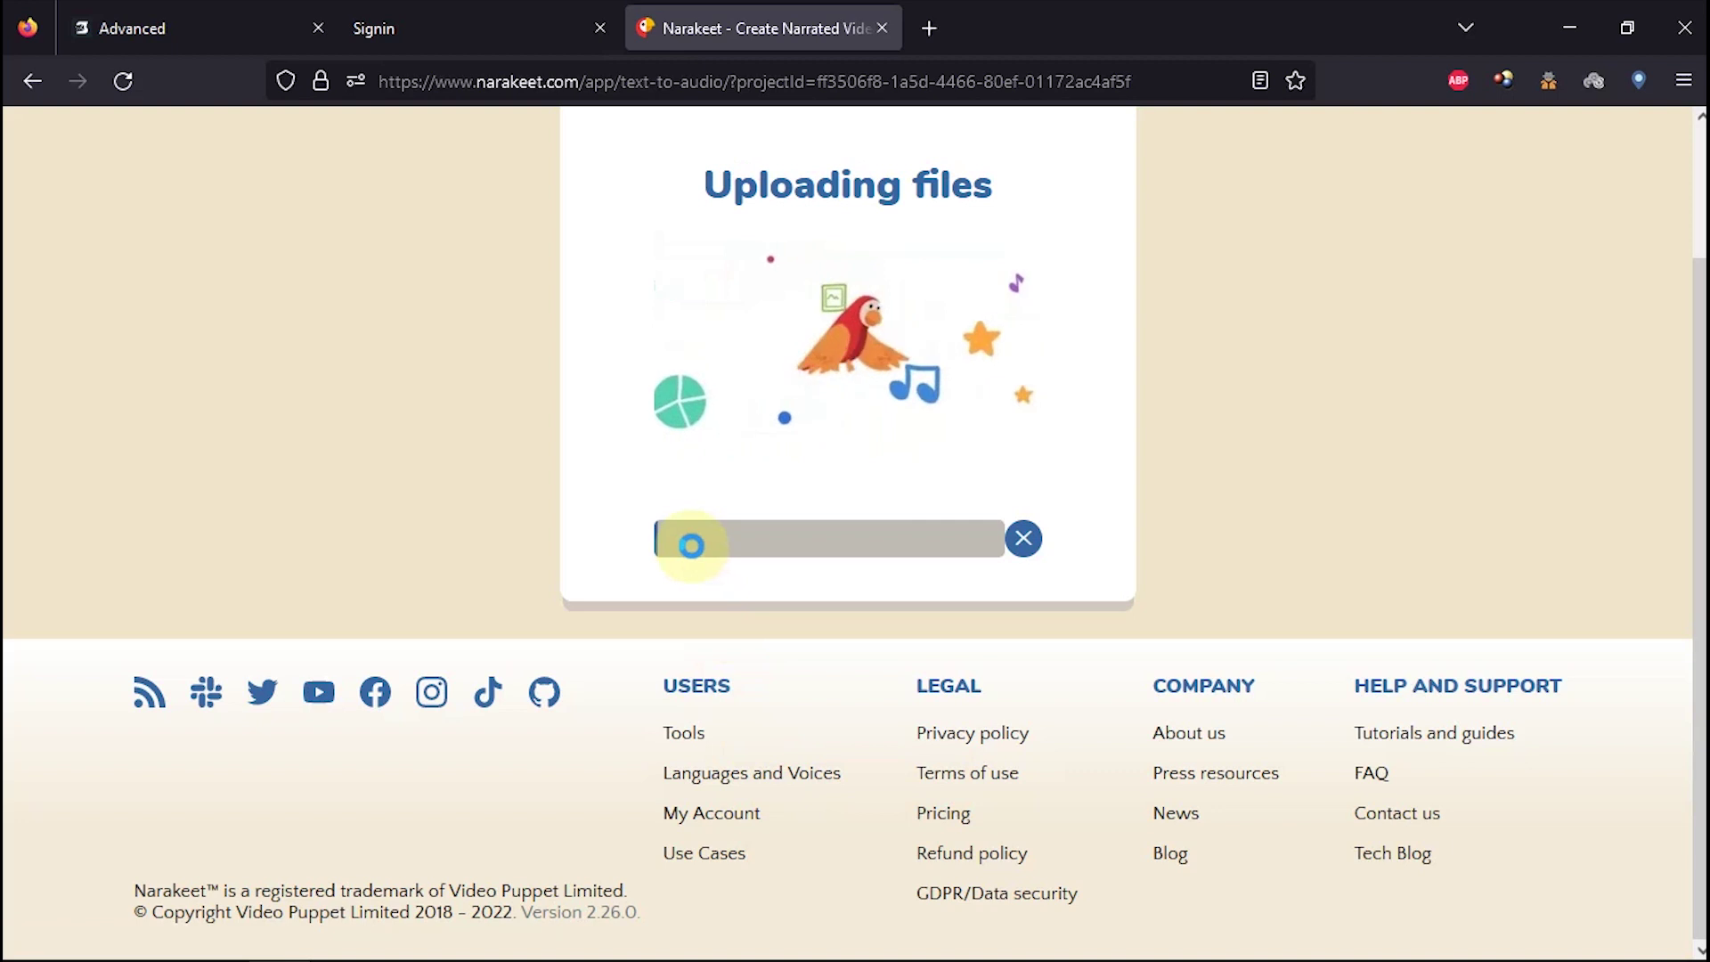
scroll(696, 549, "up", 3)
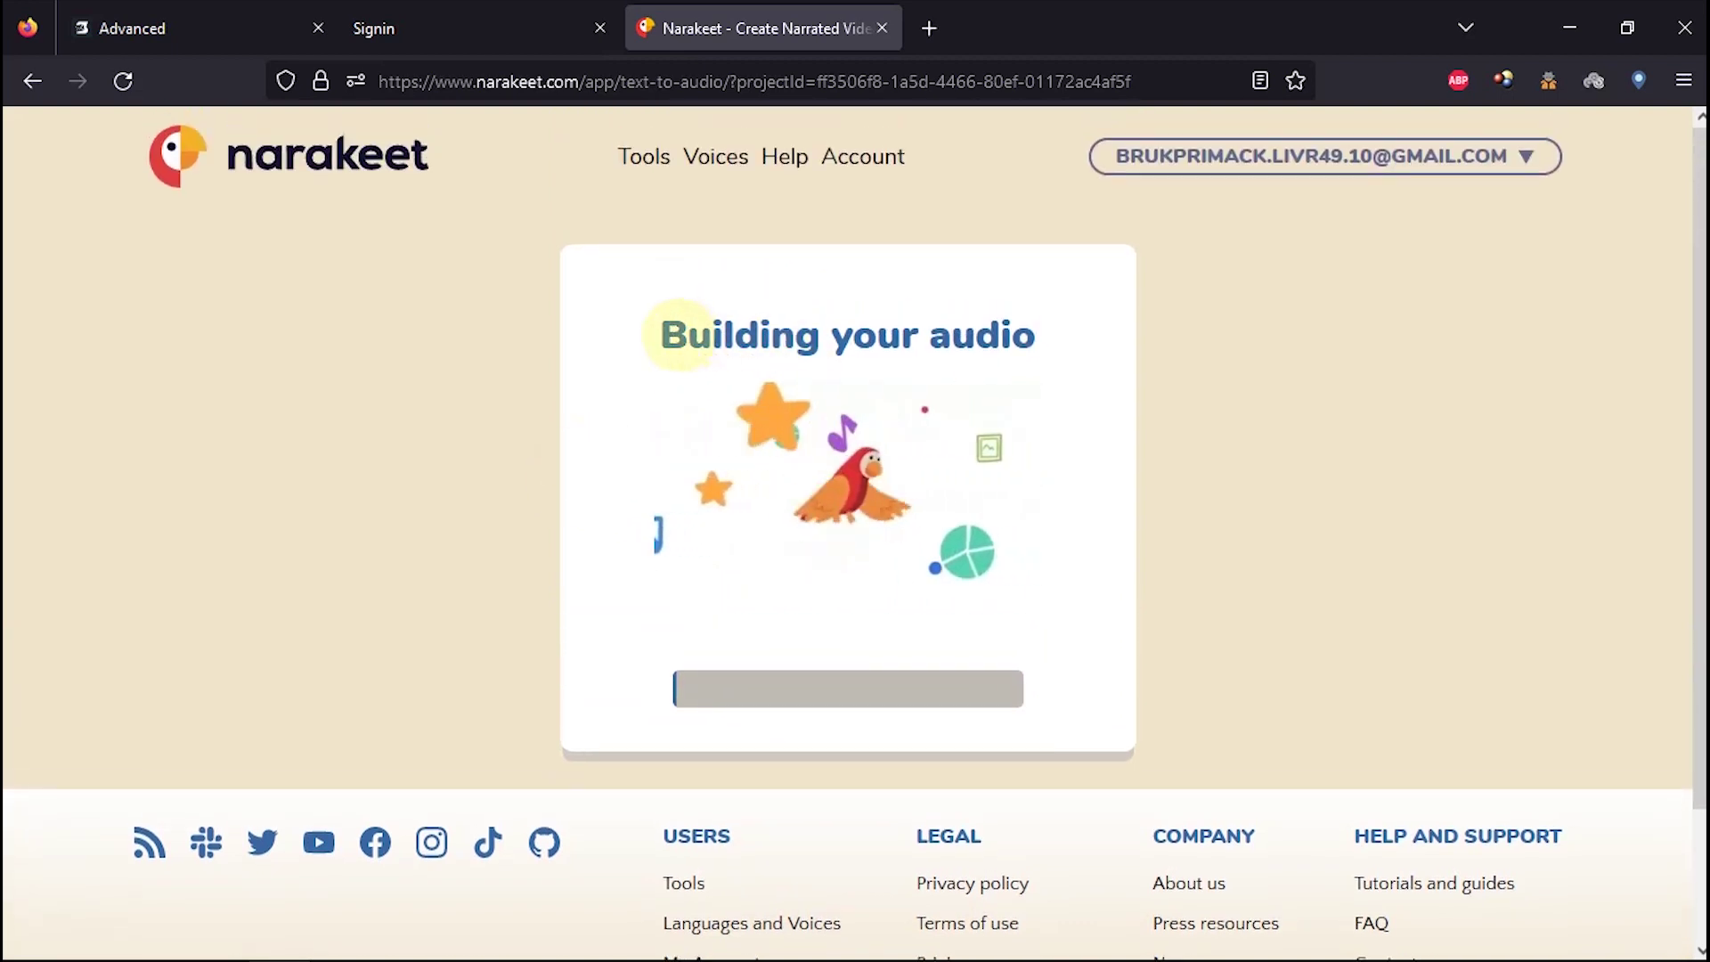
left_click(654, 334)
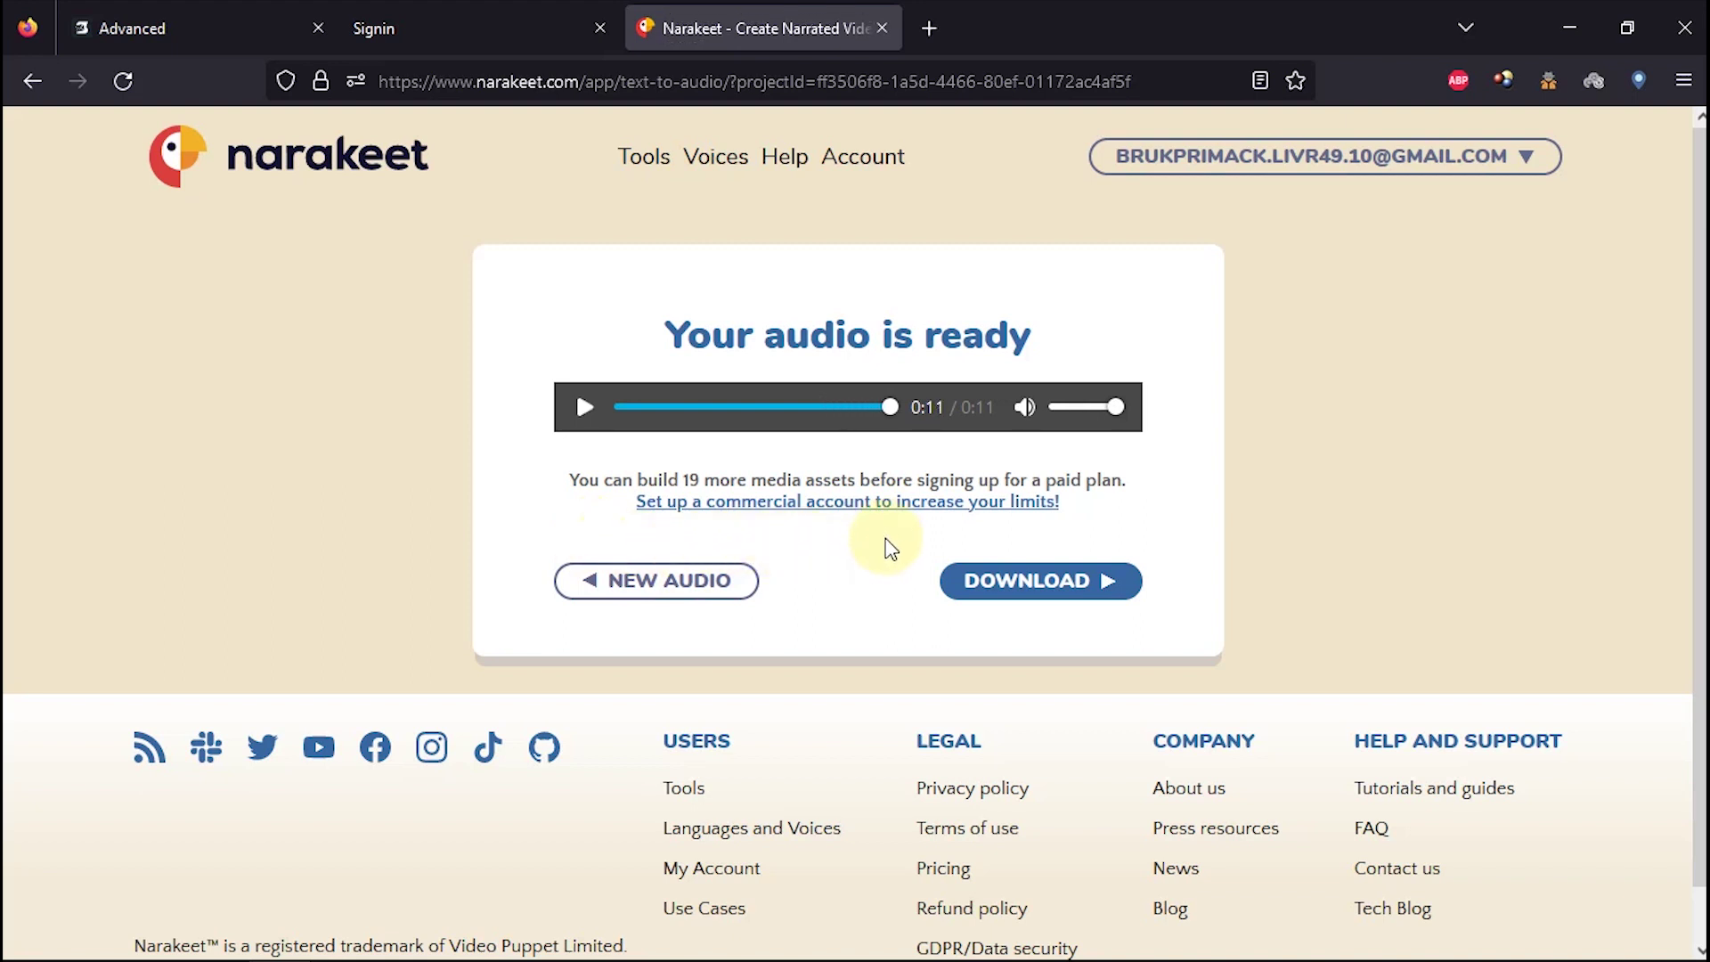
Step: Download the finished audio as 'Text-to-speech, is a.wav'
left_click(1034, 585)
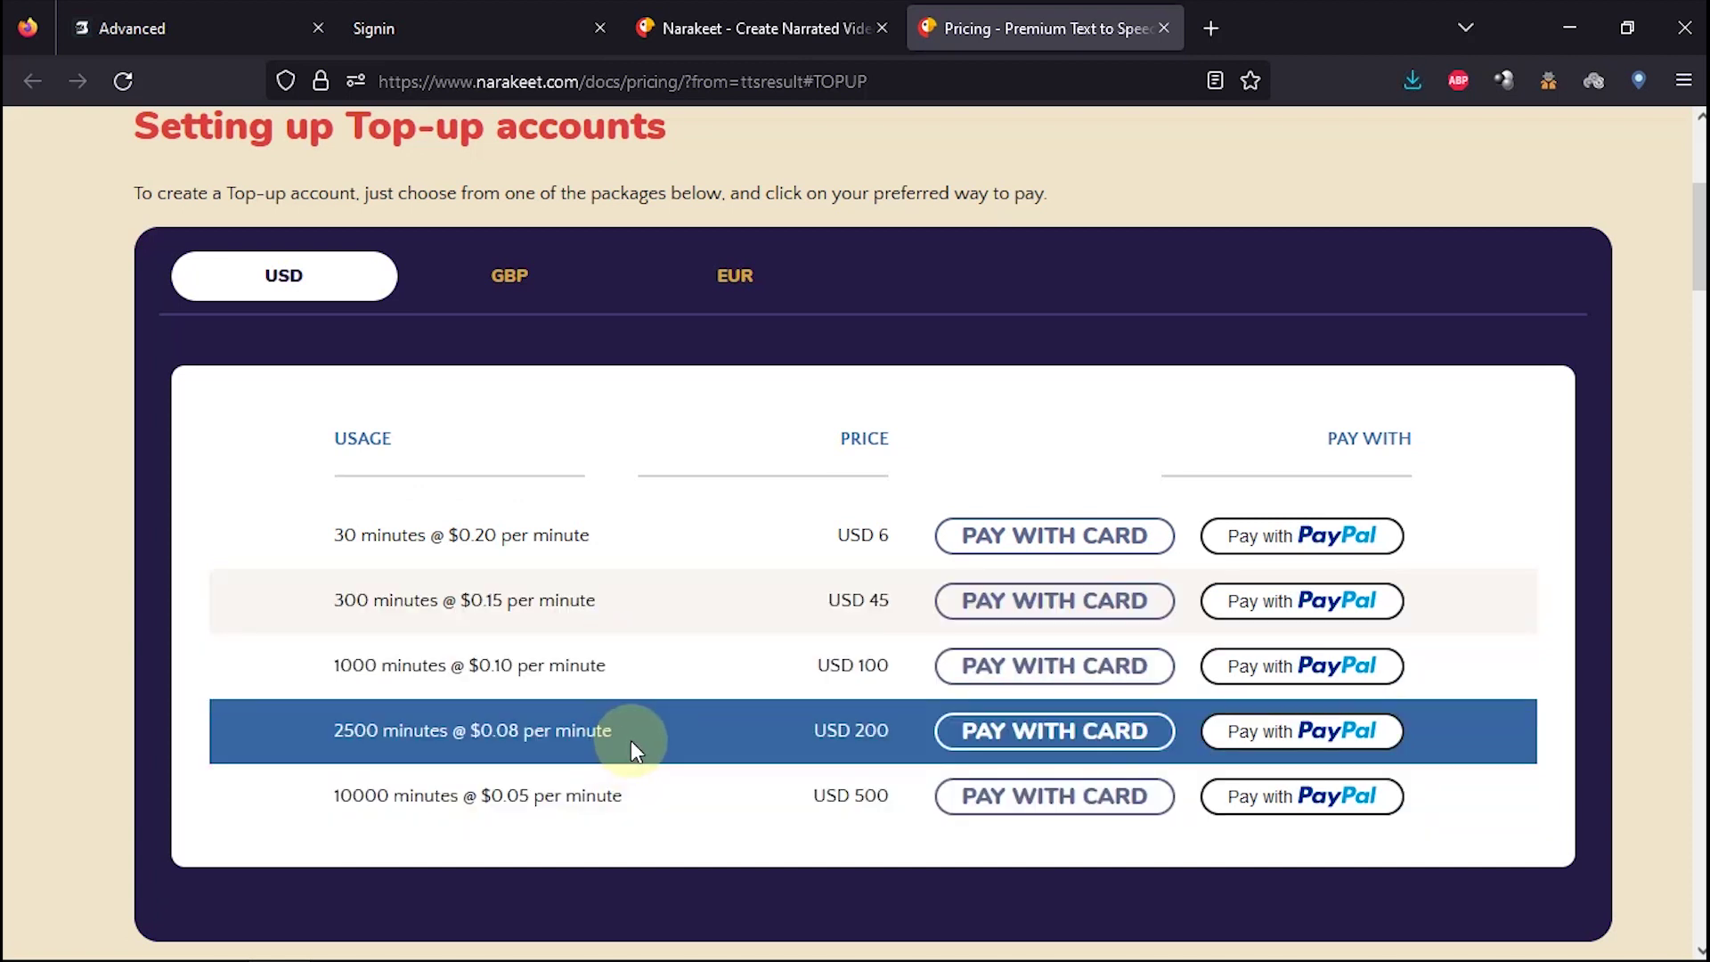
Step: Show Firefox's downloads list with the completed 1.0 MB 'Text-to-speech, is a.wav'
left_click(1413, 81)
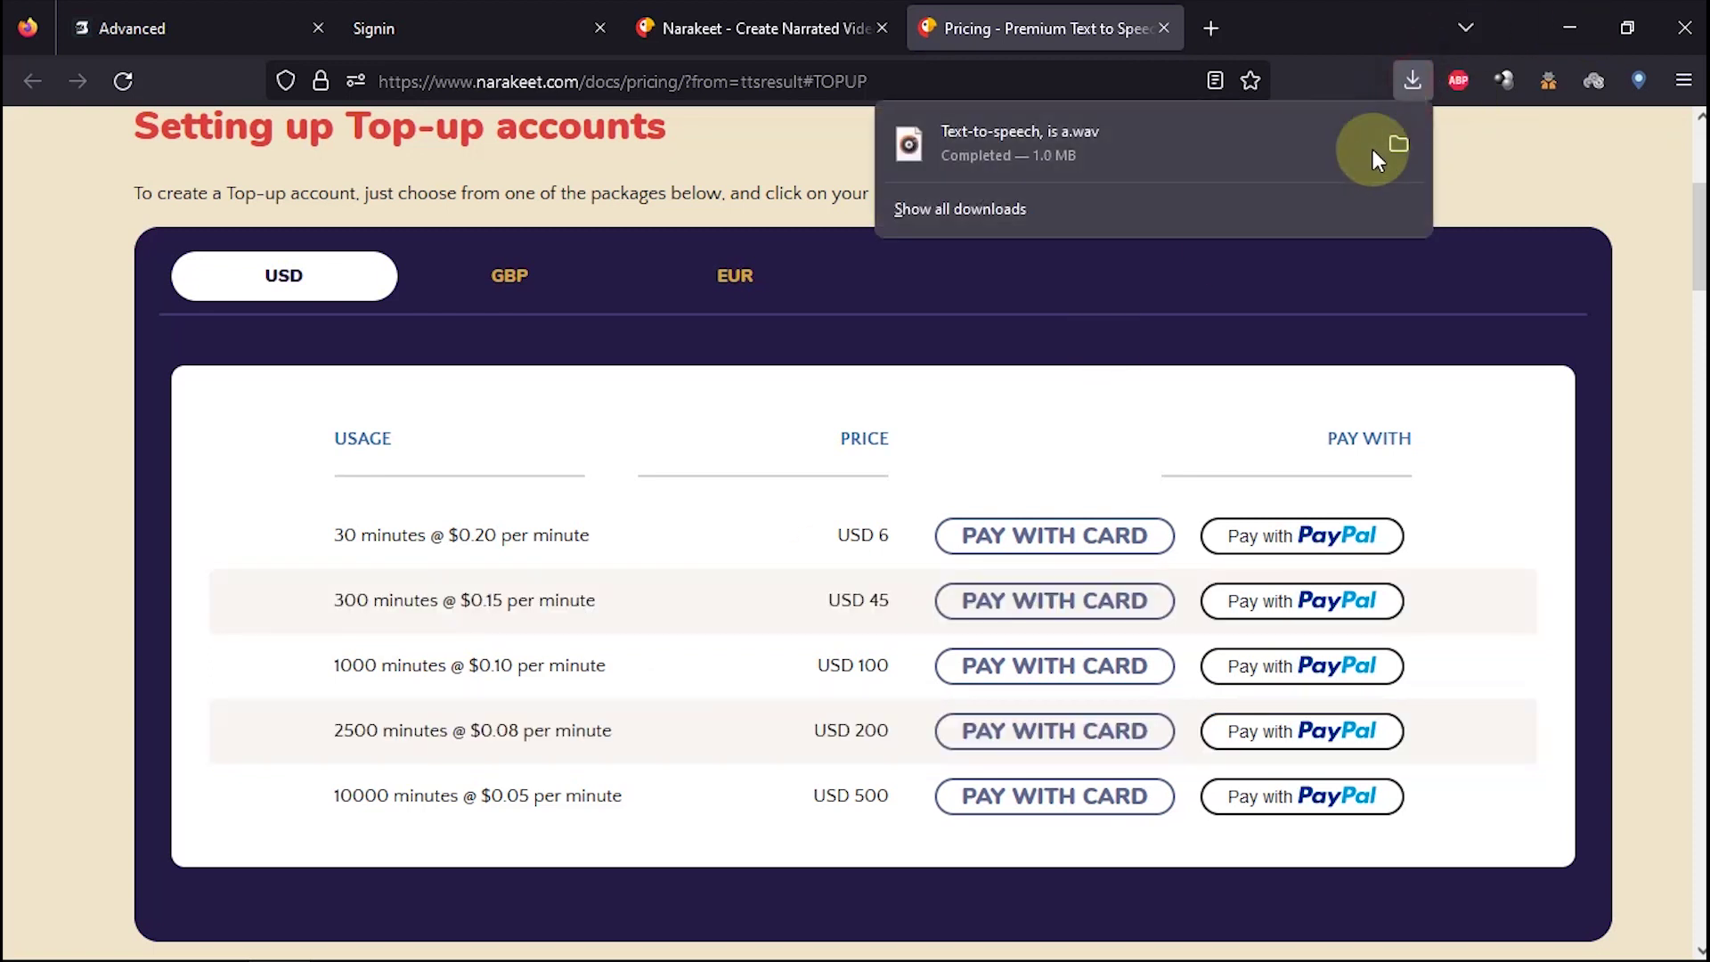